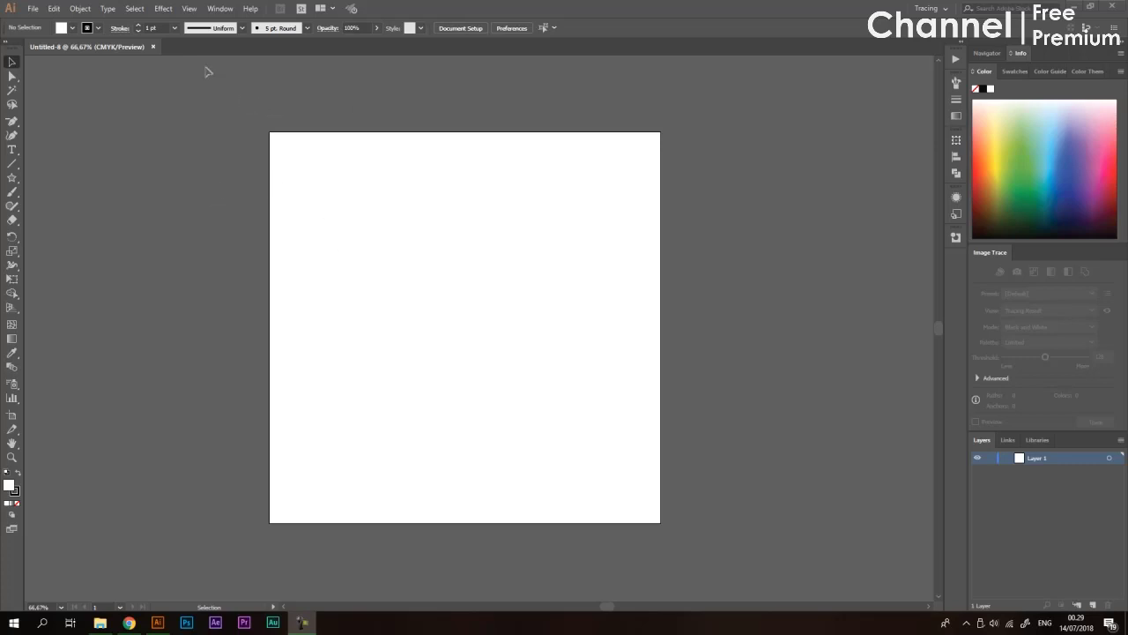
- Show the rulers around the document window
click(189, 8)
mouse_move(334, 275)
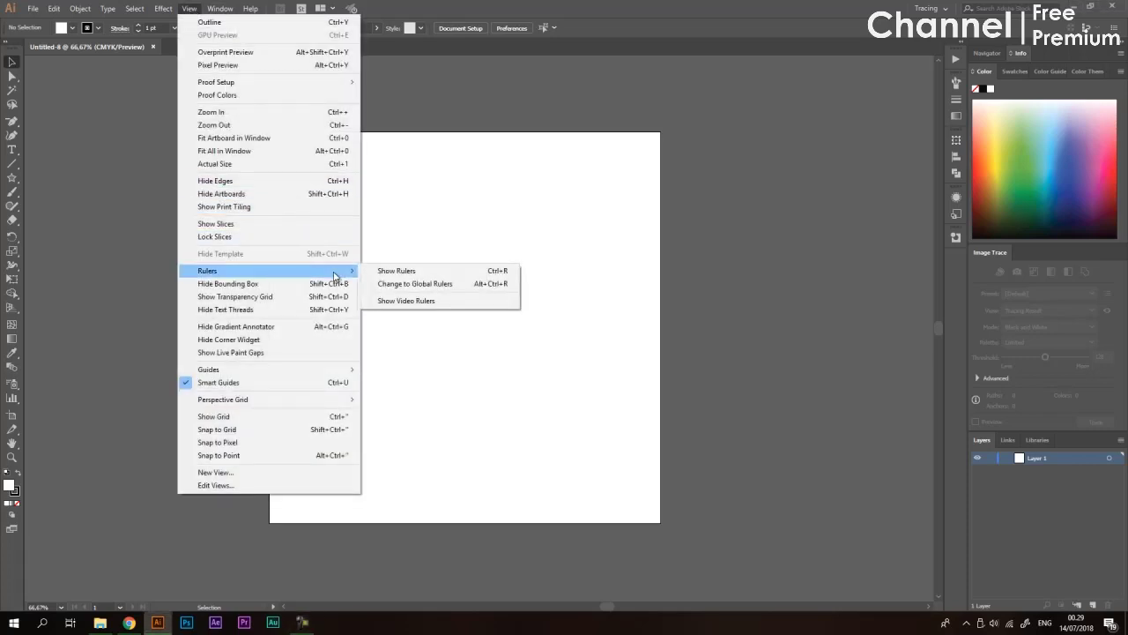
click(413, 273)
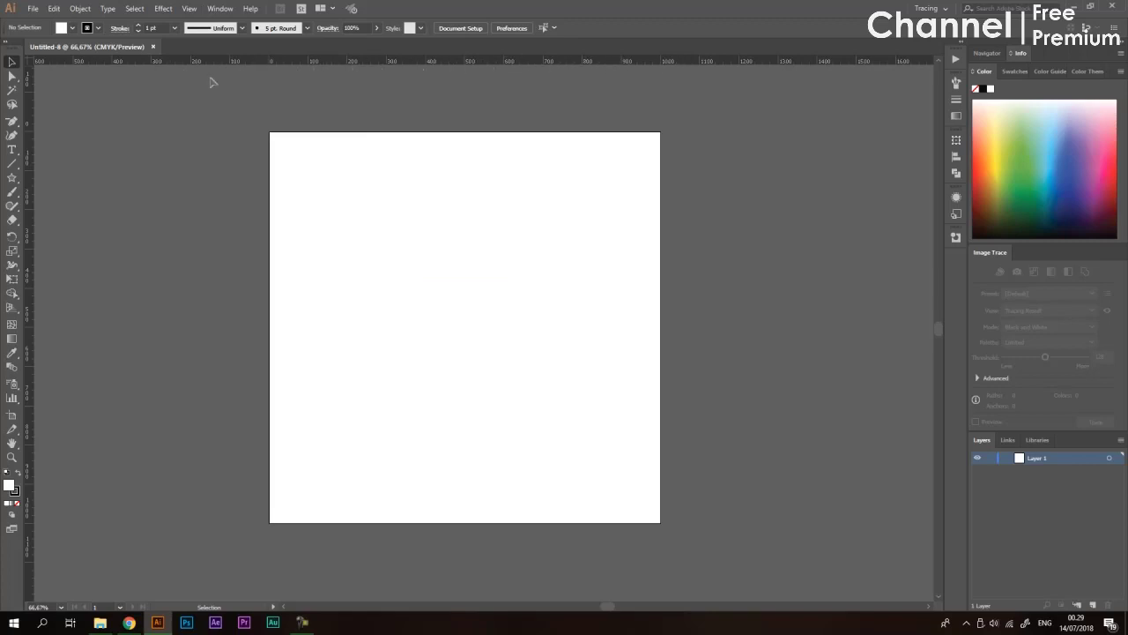
key(space)
scroll(343, 219, right, 4)
scroll(315, 179, up, 2)
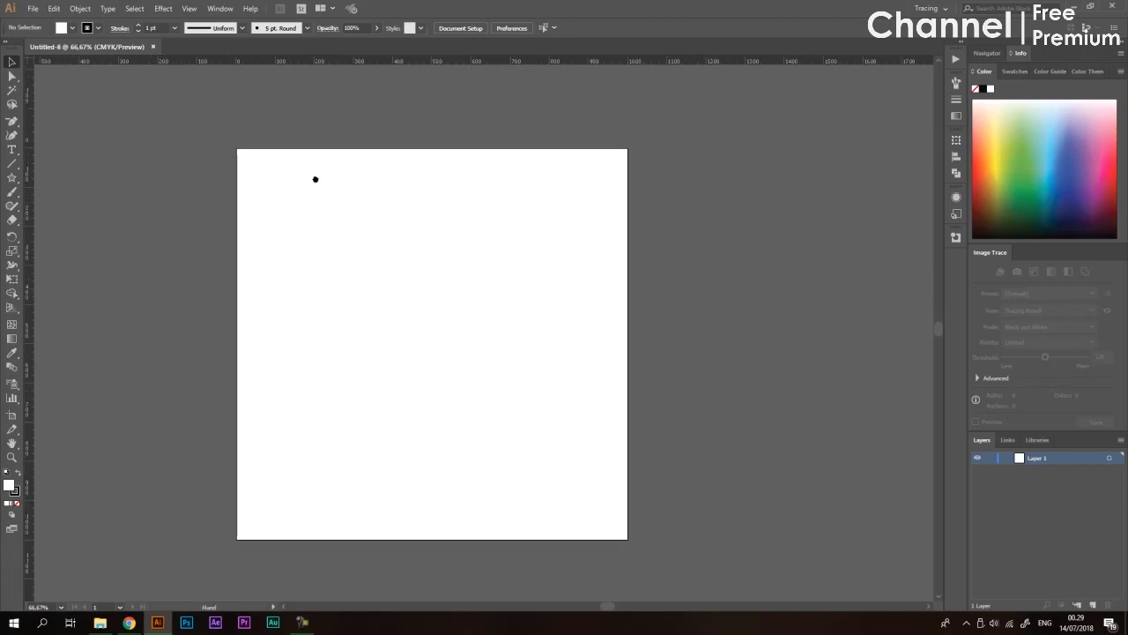
drag(300, 183, 376, 171)
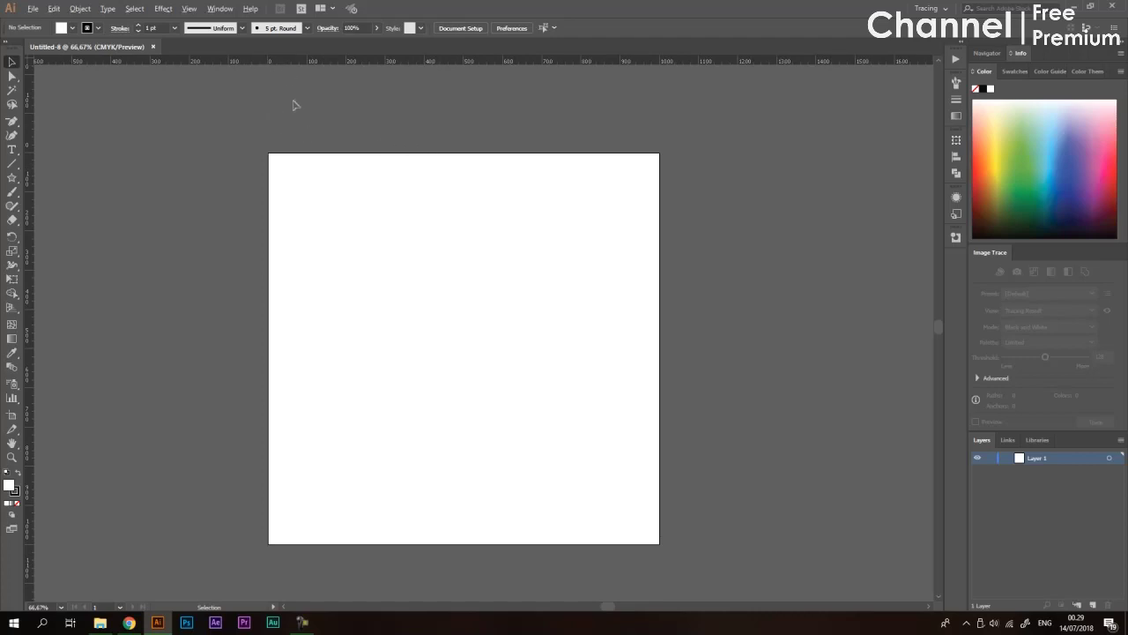
scroll(291, 97, up, 3)
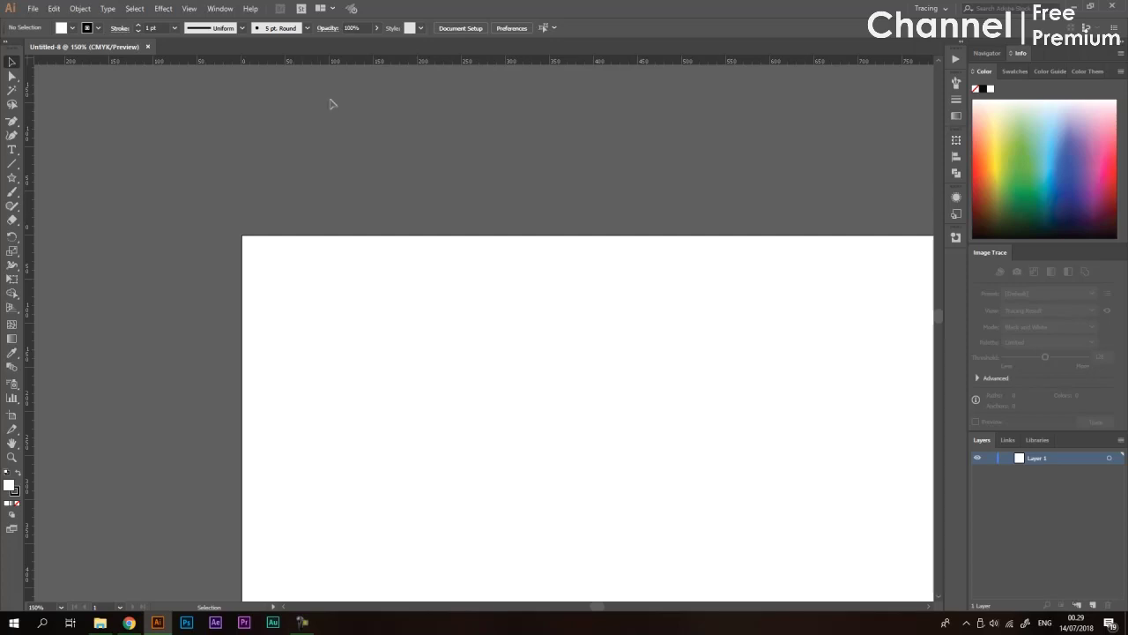
- Change the document's measurement units to centimeters in Document Setup
click(33, 8)
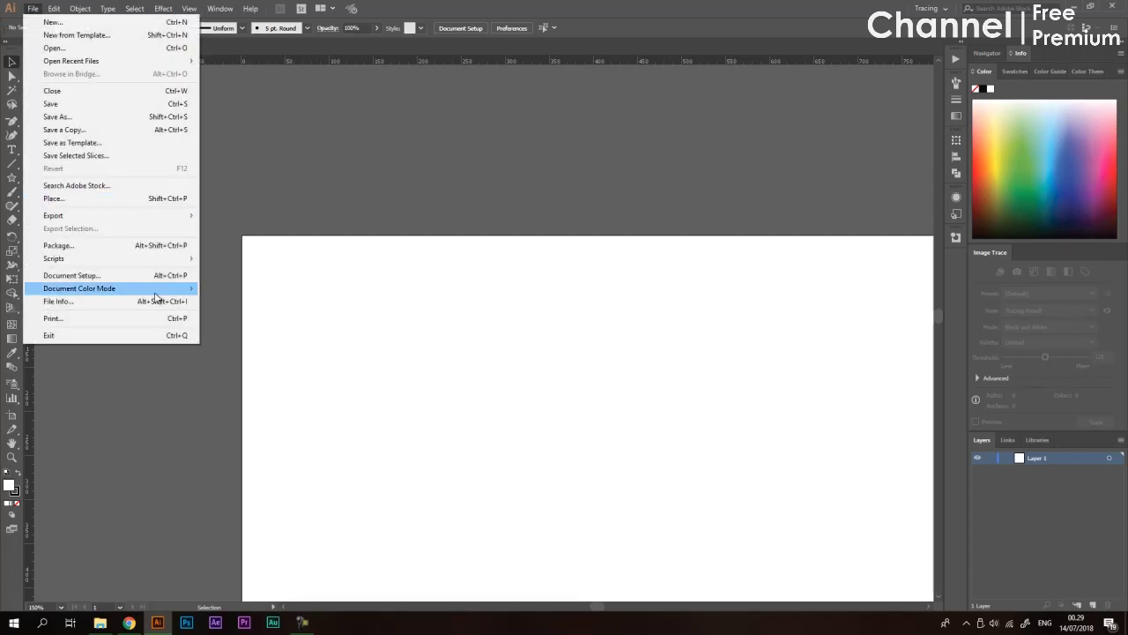
click(198, 273)
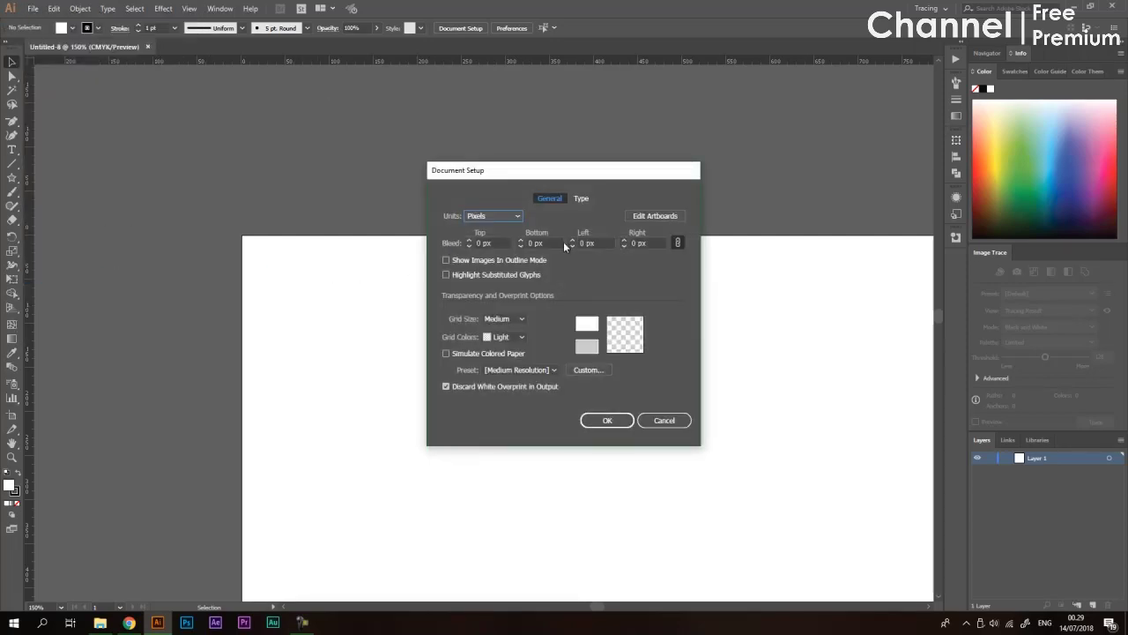
click(493, 215)
click(483, 279)
click(627, 423)
scroll(423, 269, down, 3)
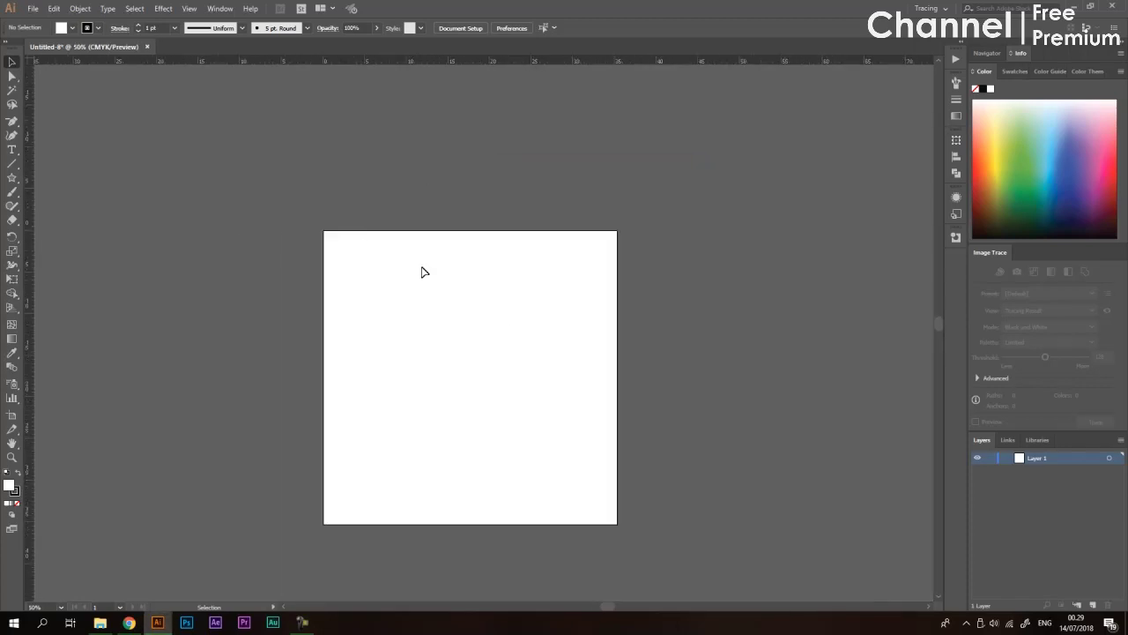
- Examine the centimeter ruler divisions around the artboard at several zoom levels
scroll(449, 302, up, 1)
scroll(432, 305, up, 1)
drag(428, 307, 450, 282)
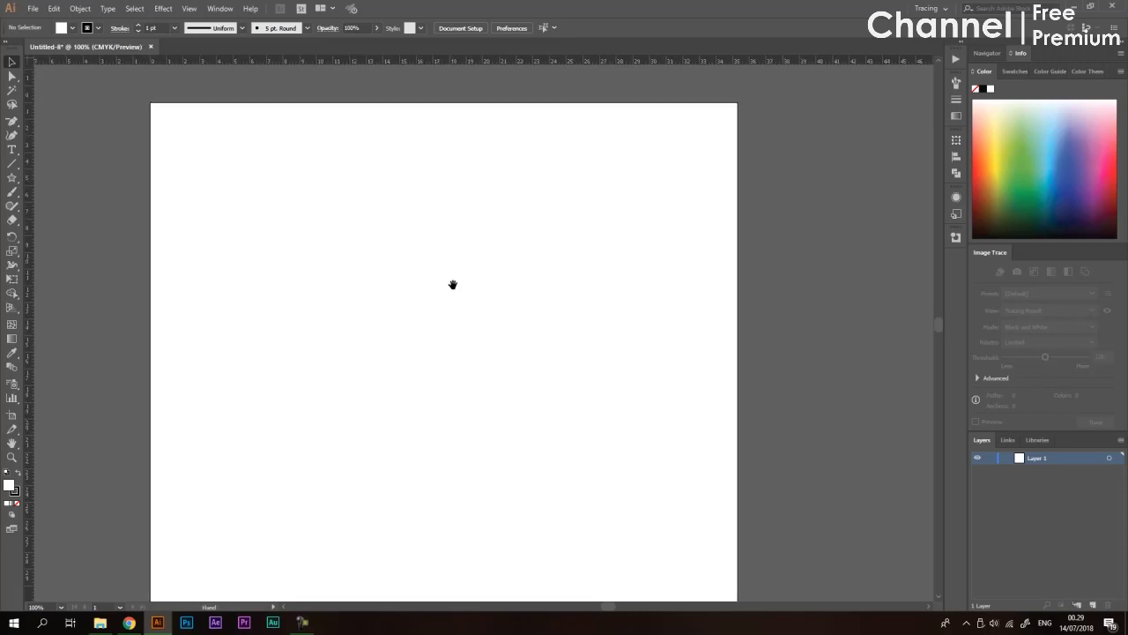
scroll(405, 162, down, 1)
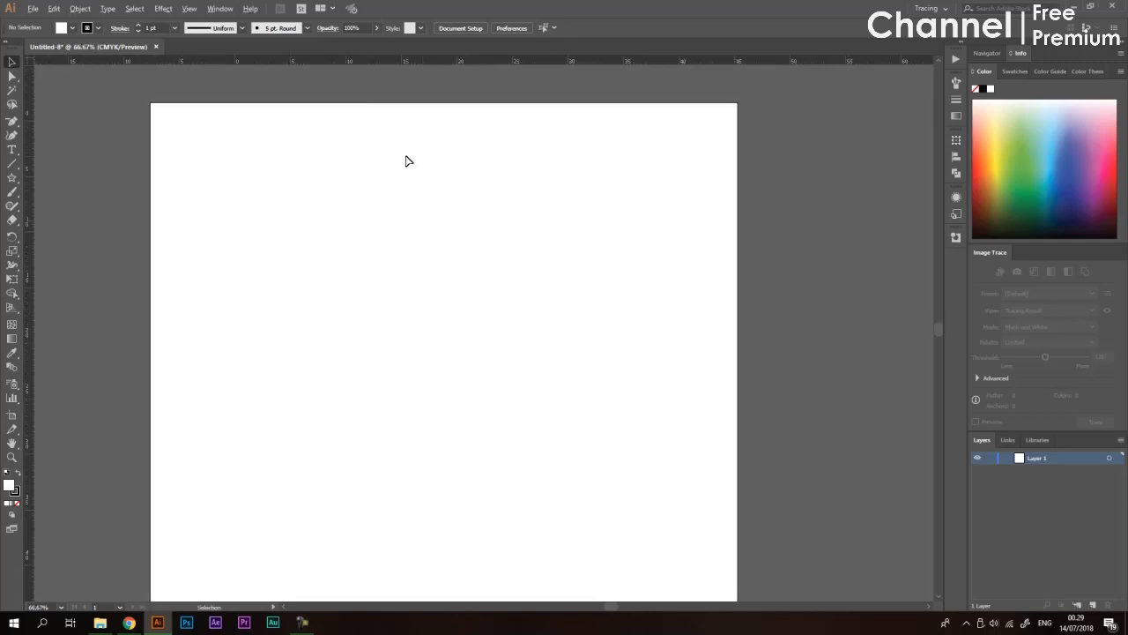
drag(451, 194, 421, 203)
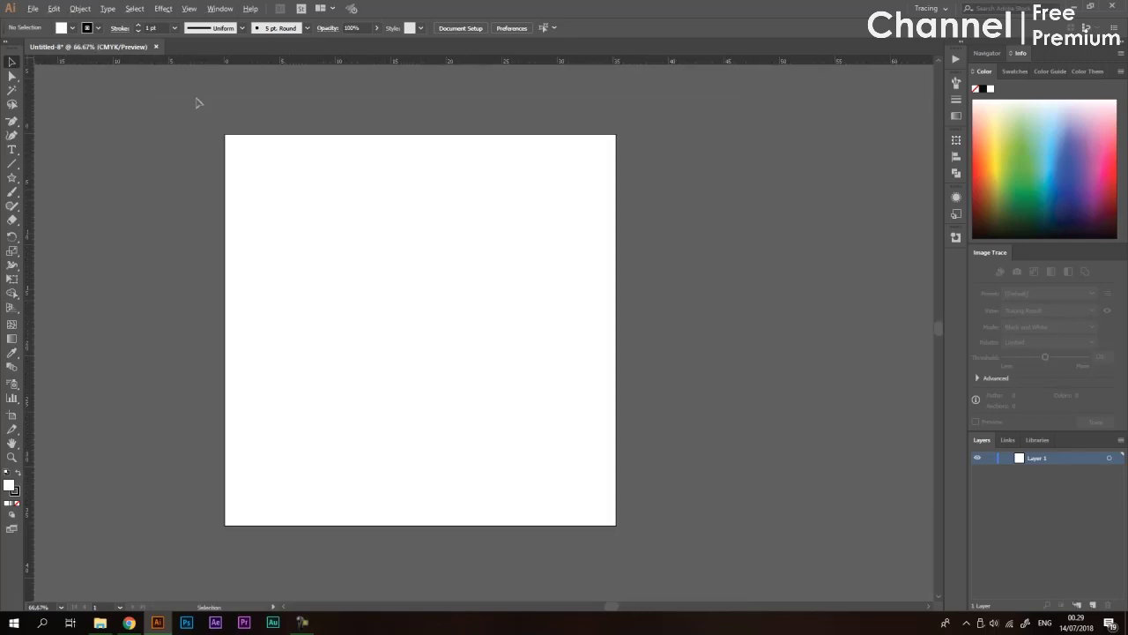
scroll(203, 94, up, 2)
scroll(270, 156, down, 1)
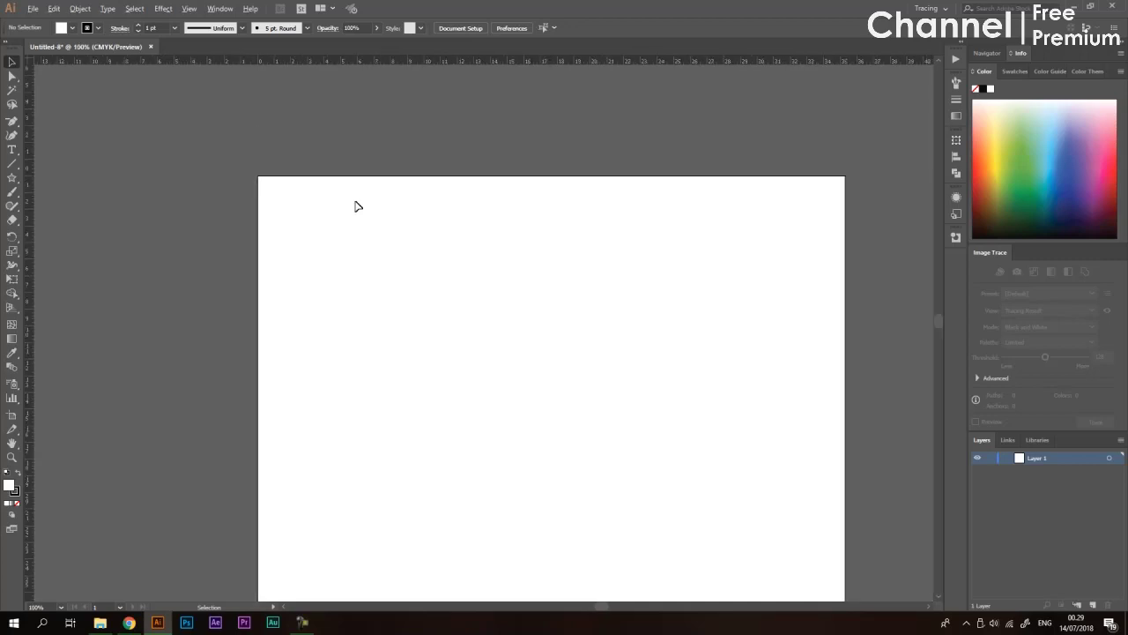
scroll(356, 203, down, 1)
key(super)
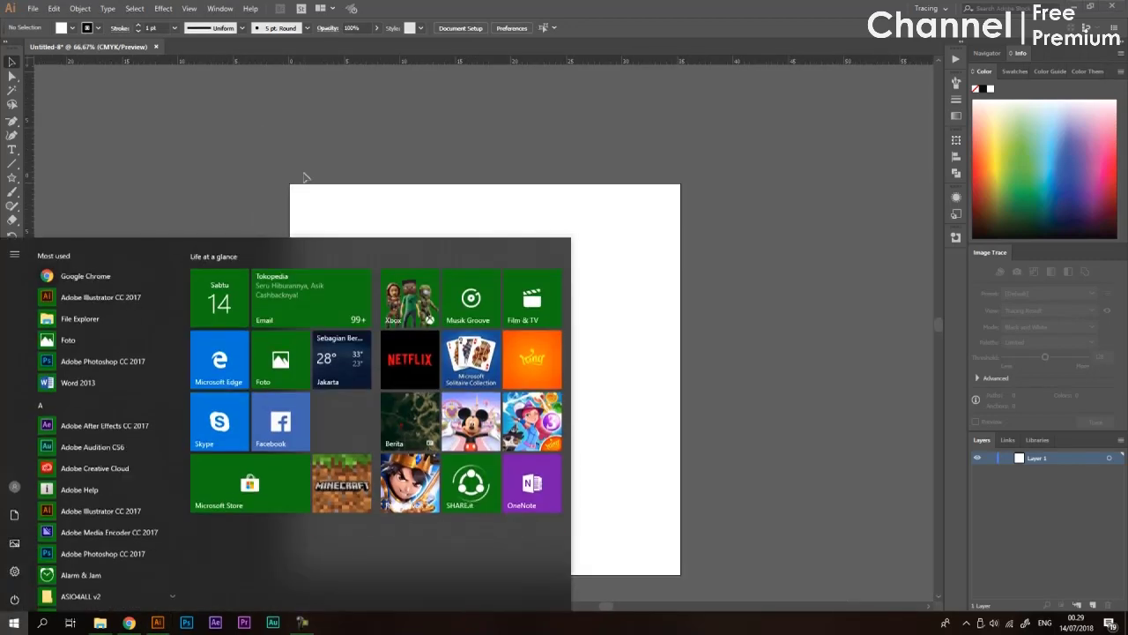
key(super)
- Create a rectangle 5 cm wide and 5 cm high near the upper part of the artboard
scroll(303, 182, up, 3)
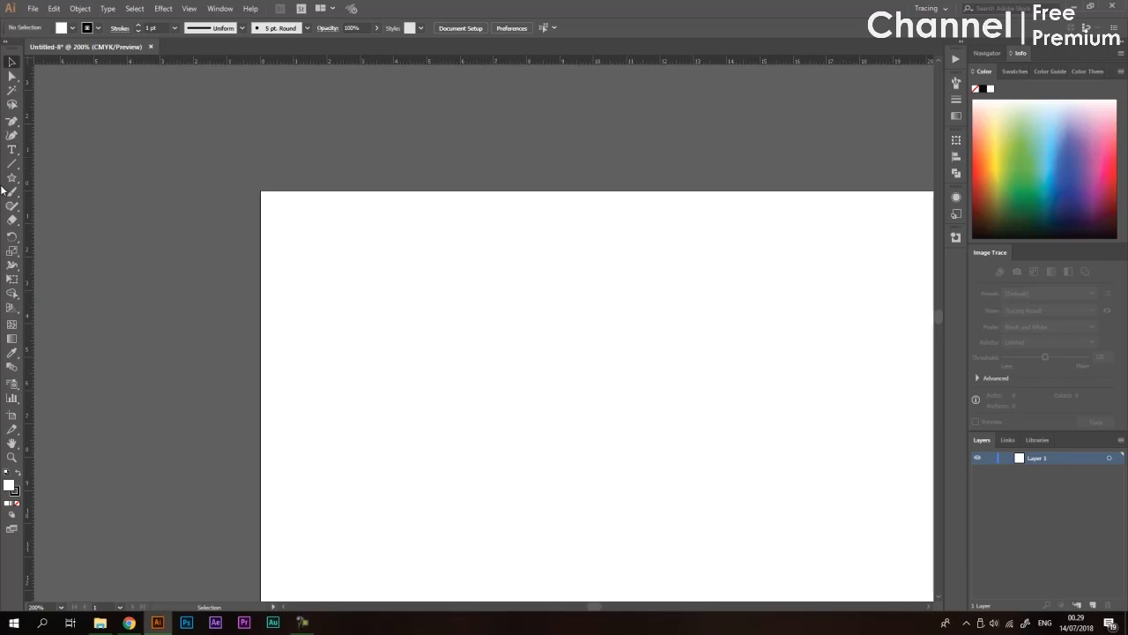
drag(12, 183, 63, 174)
click(541, 265)
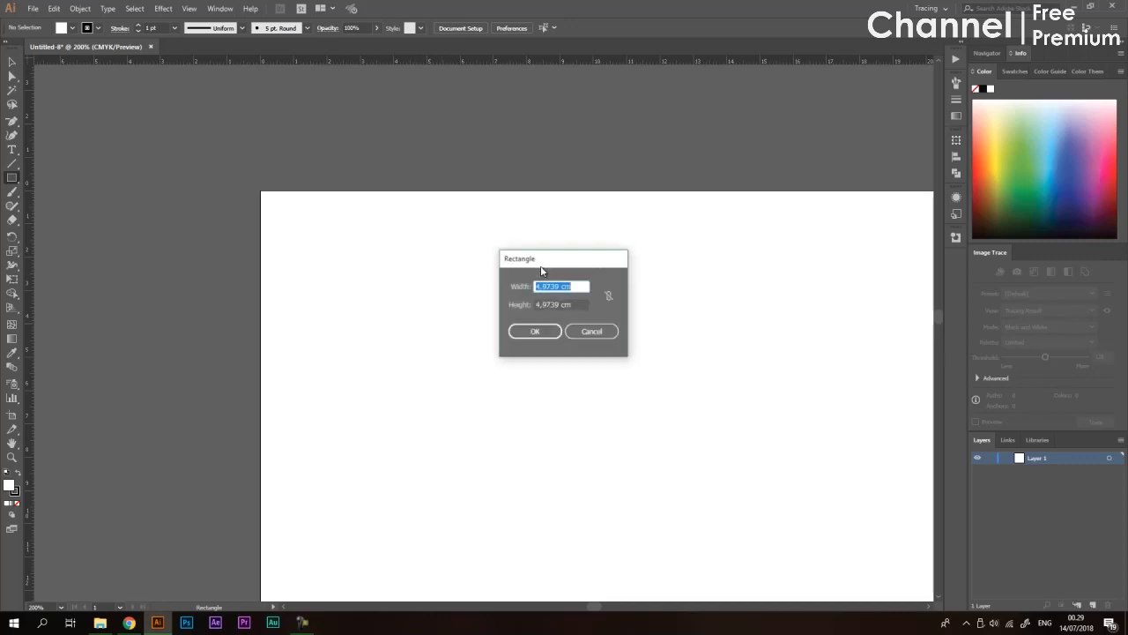
text(5)
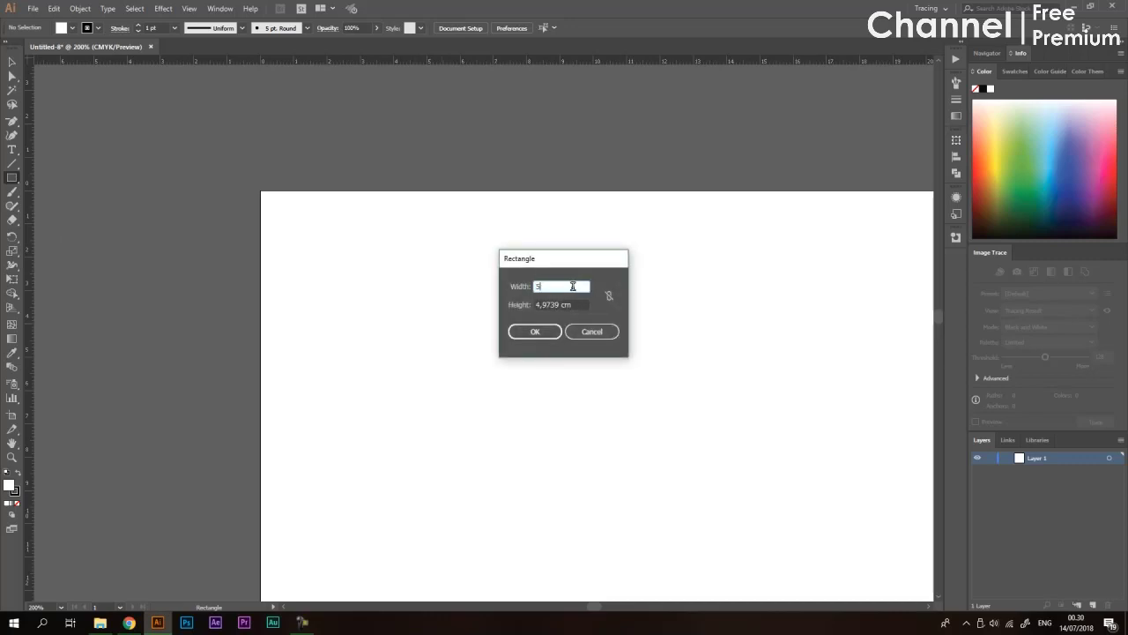
key(Tab)
text(5)
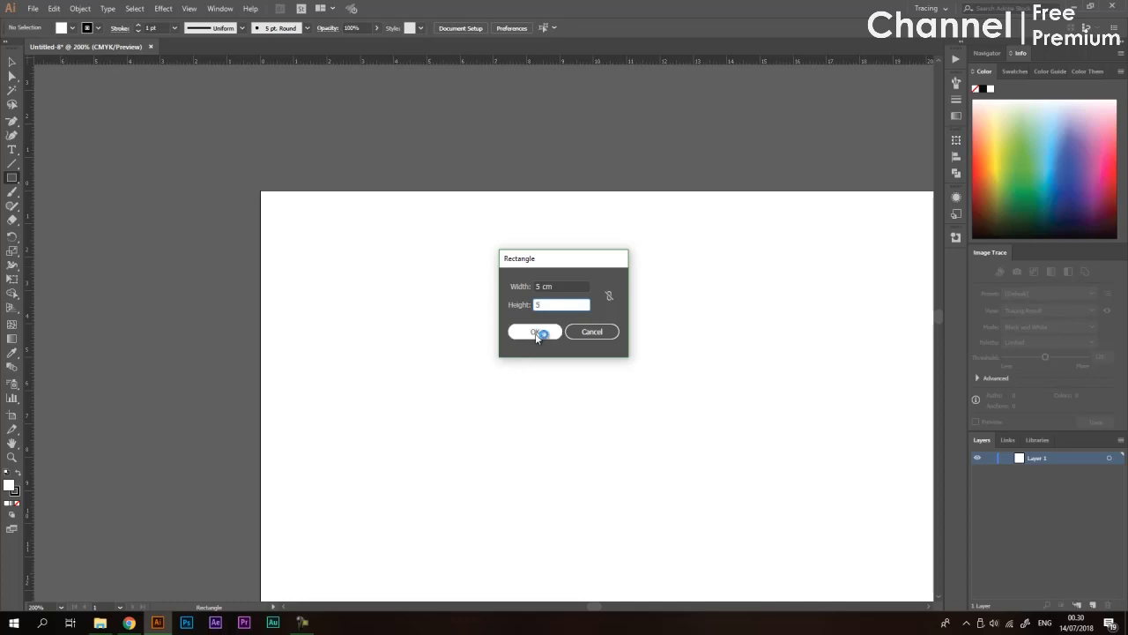
click(537, 334)
- Give the 5 cm square a solid black fill with no stroke
click(12, 62)
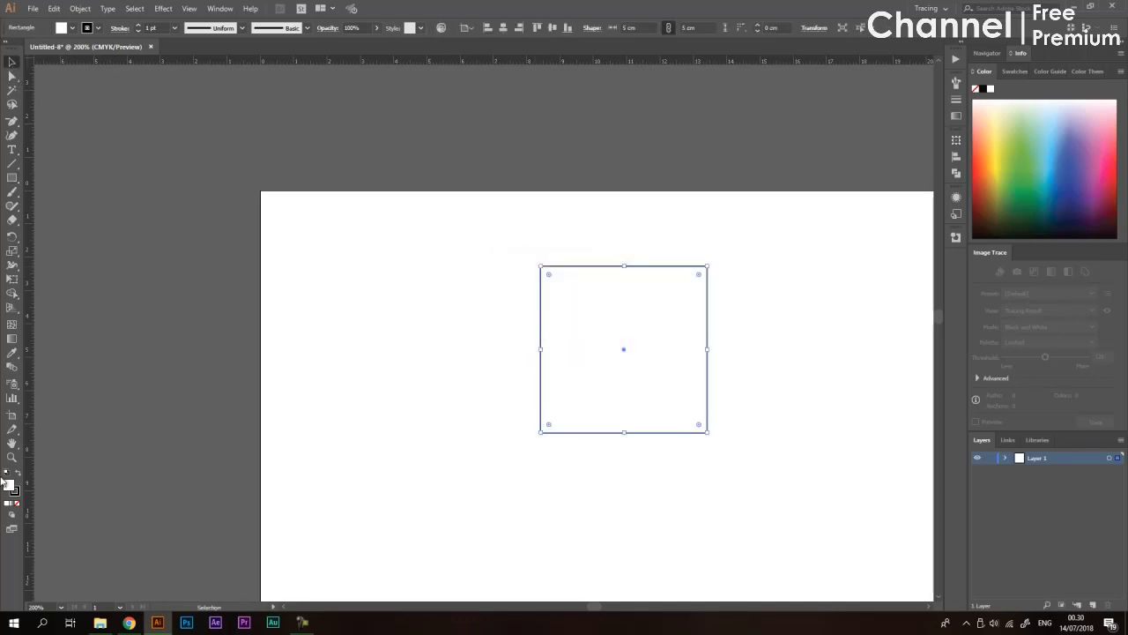
click(1015, 72)
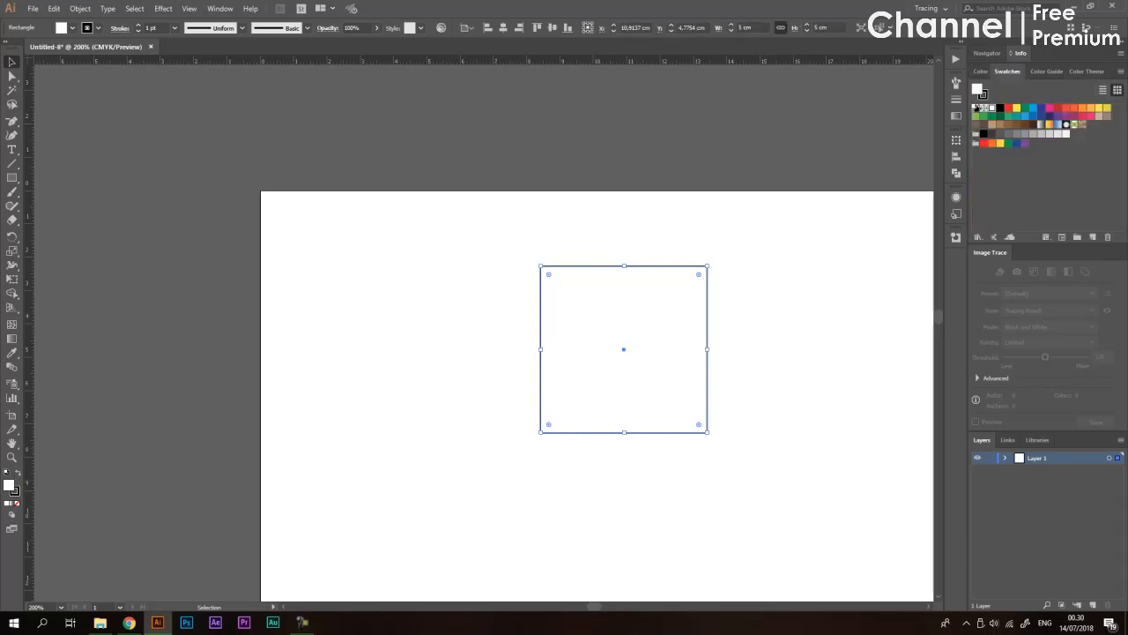
click(975, 108)
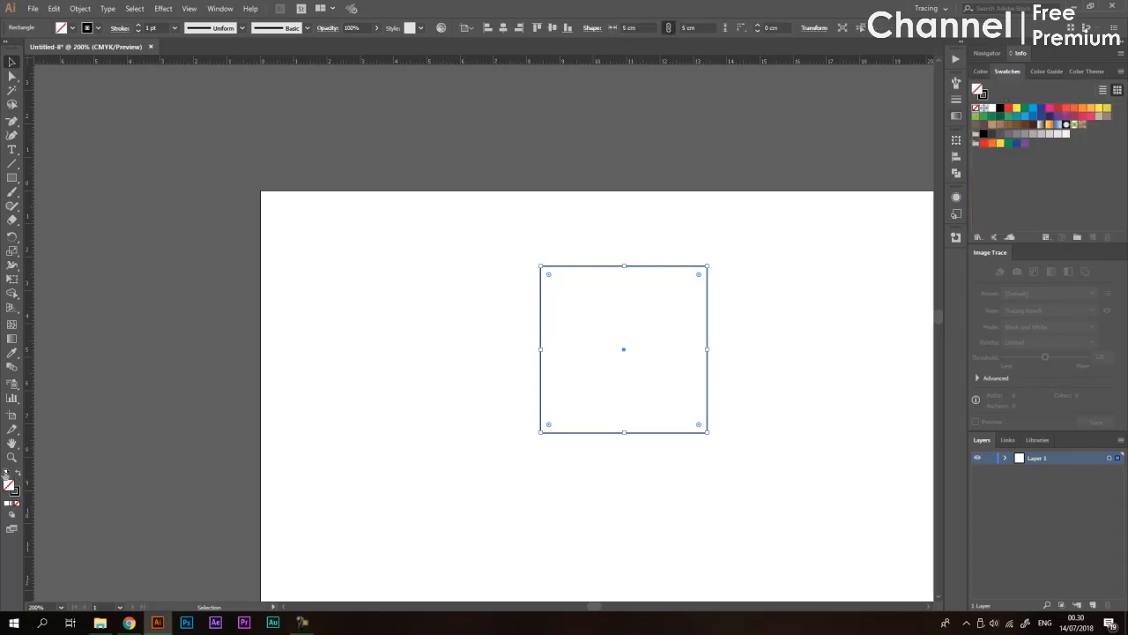
click(19, 476)
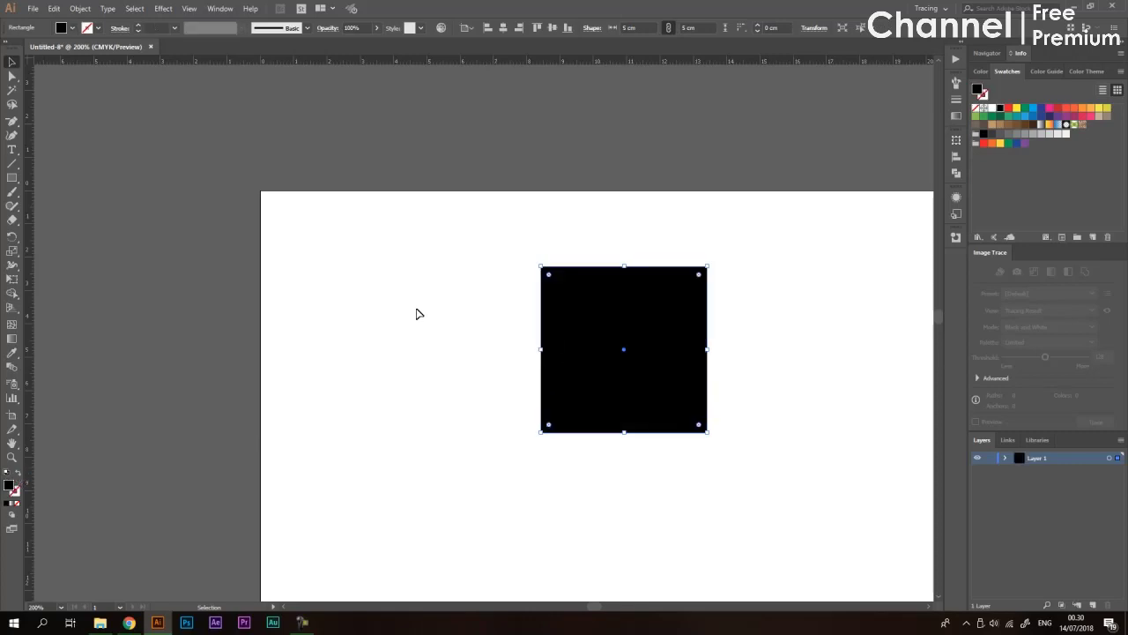
- Move the black square into the artboard's upper-left corner and deselect it
mouse_move(563, 302)
mouse_down()
mouse_move(444, 306)
mouse_move(303, 255)
mouse_move(302, 219)
mouse_move(313, 220)
mouse_up()
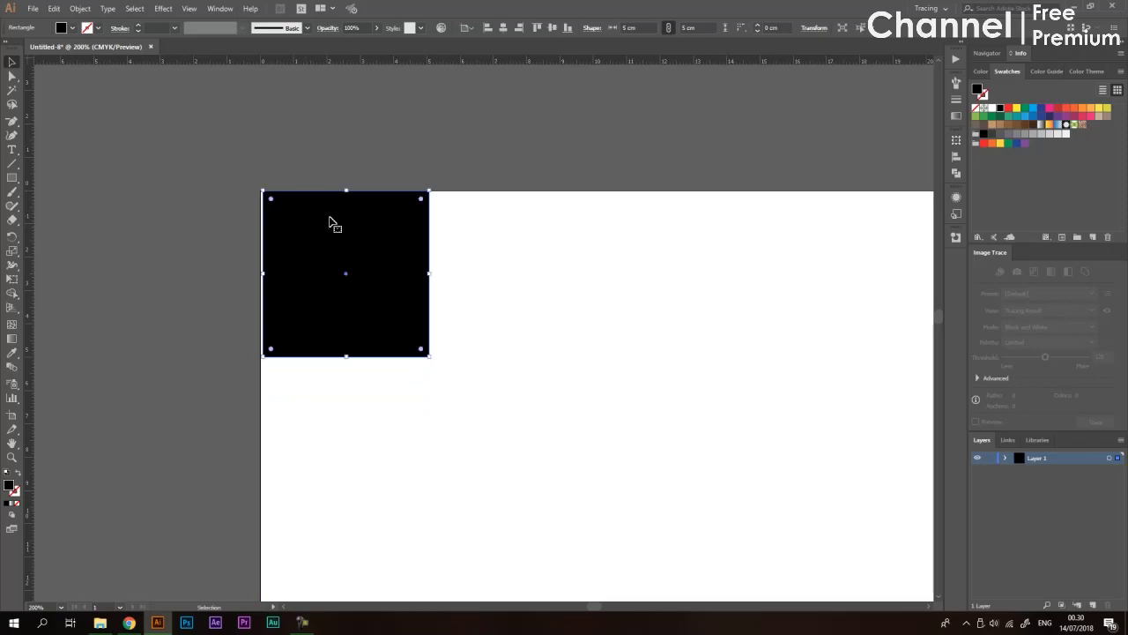
scroll(273, 177, up, 1)
scroll(303, 255, up, 2)
scroll(305, 259, down, 4)
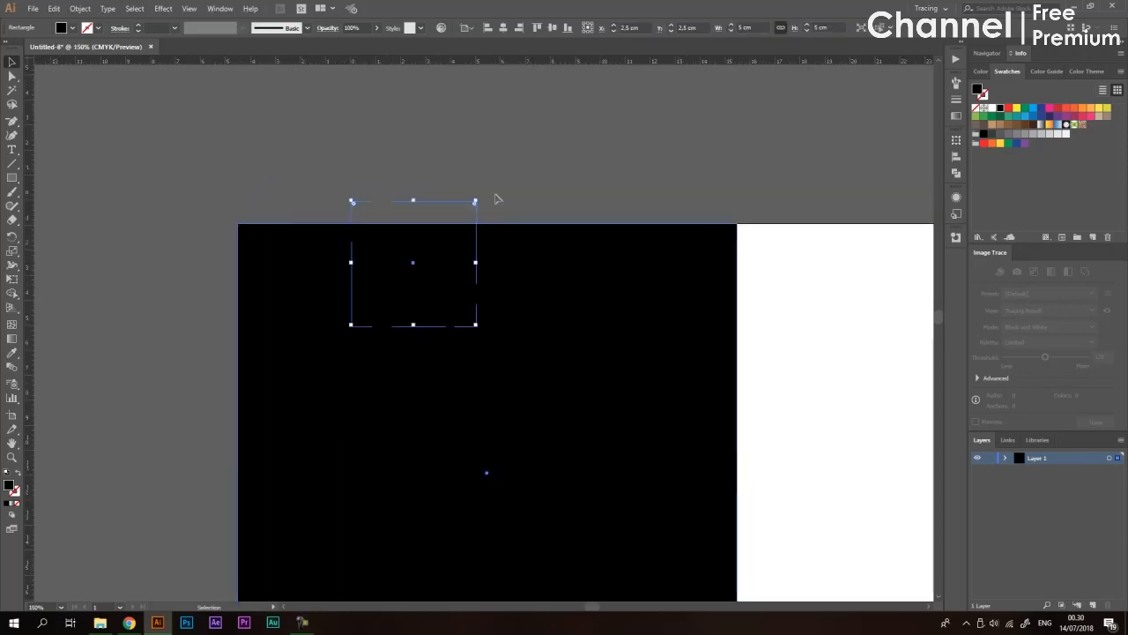
click(457, 176)
scroll(458, 175, up, 1)
scroll(359, 176, right, 1)
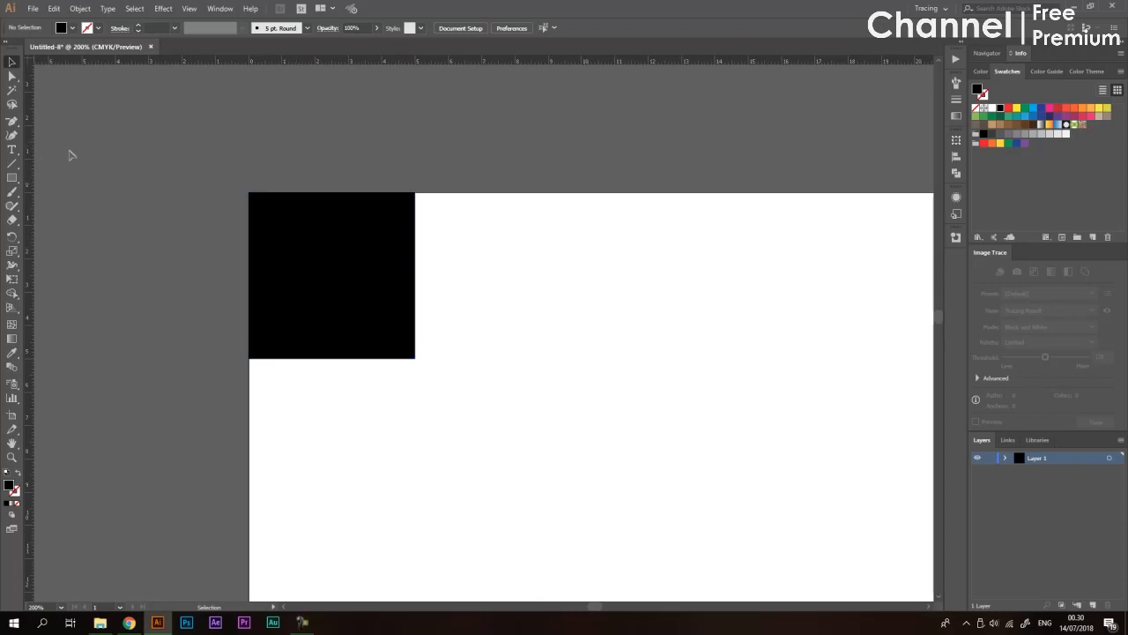
- Place a vertical guide along the square's right edge and a horizontal guide along its bottom edge, at 5 cm
drag(29, 173, 416, 201)
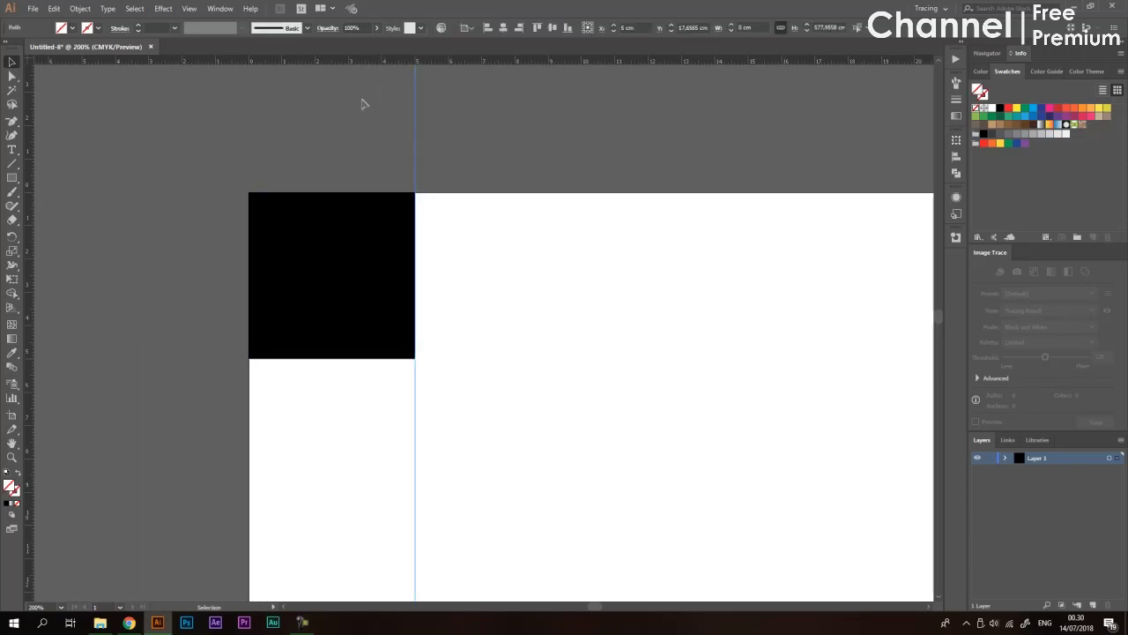
drag(359, 63, 390, 358)
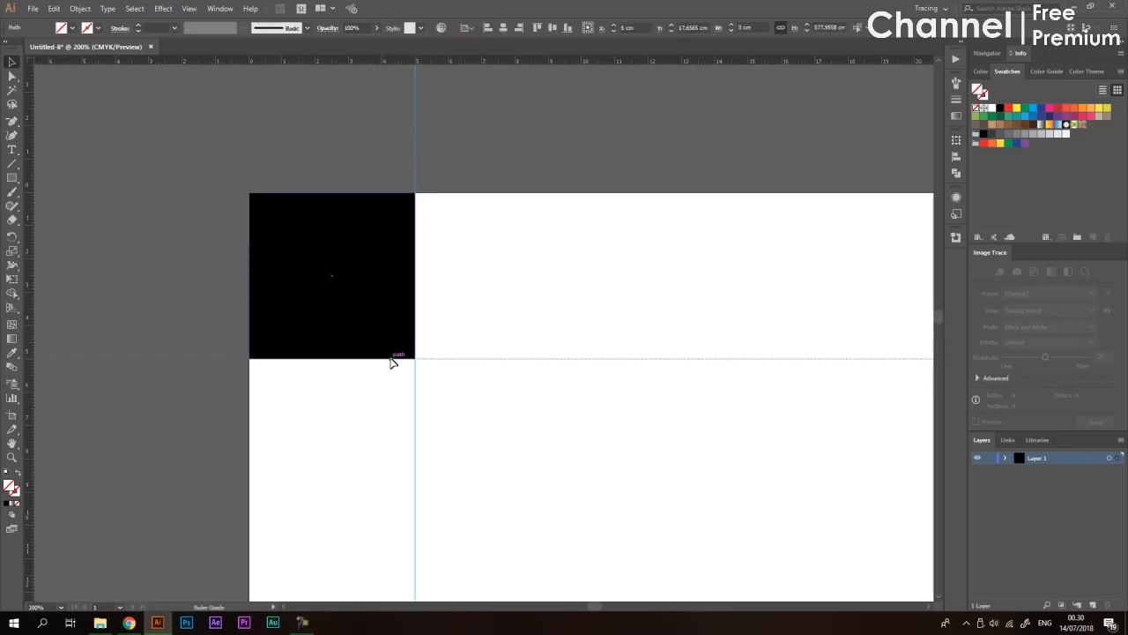
scroll(398, 229, down, 2)
- Move the black square off the artboard, above and to the left of its upper-left corner
drag(391, 243, 302, 191)
scroll(470, 171, down, 3)
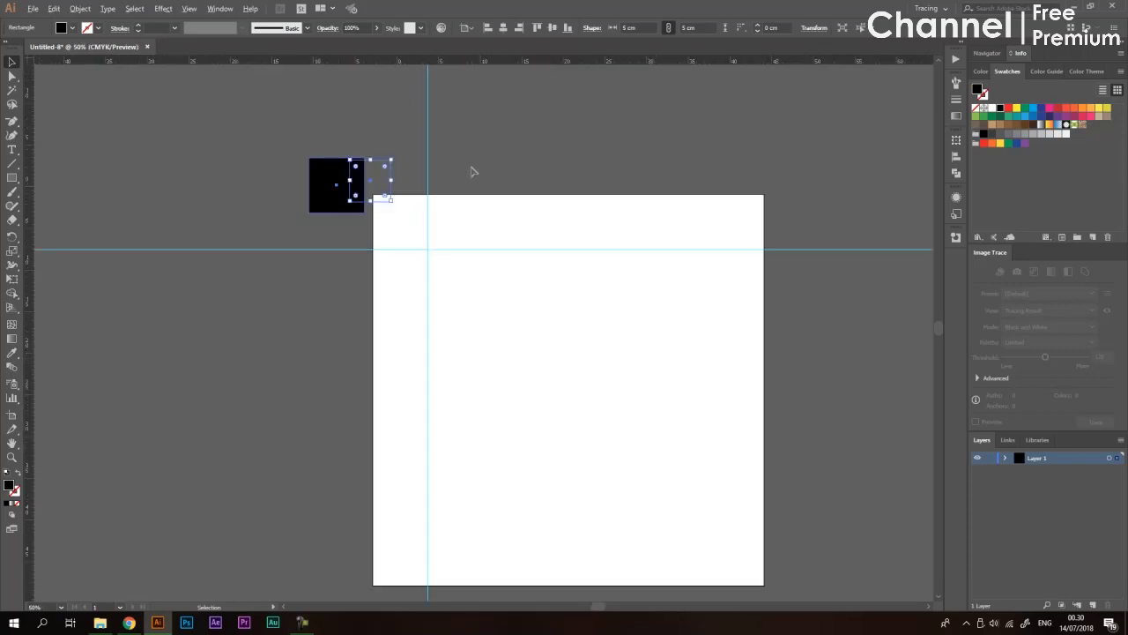
scroll(443, 157, up, 2)
scroll(467, 317, down, 2)
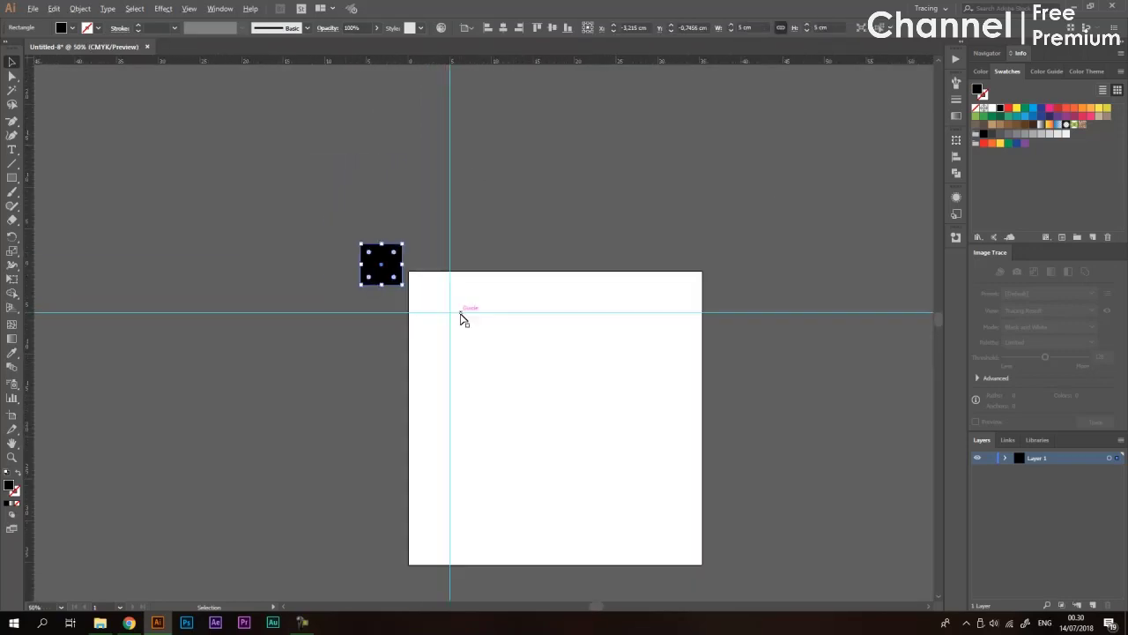
drag(602, 379, 505, 322)
scroll(467, 273, up, 2)
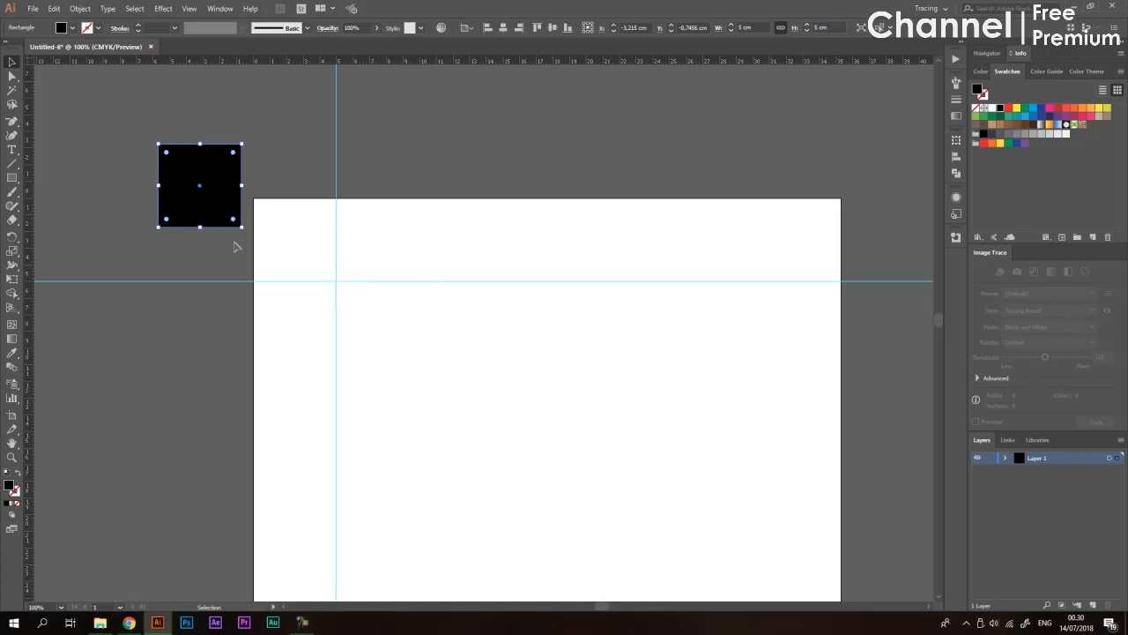
scroll(345, 277, up, 1)
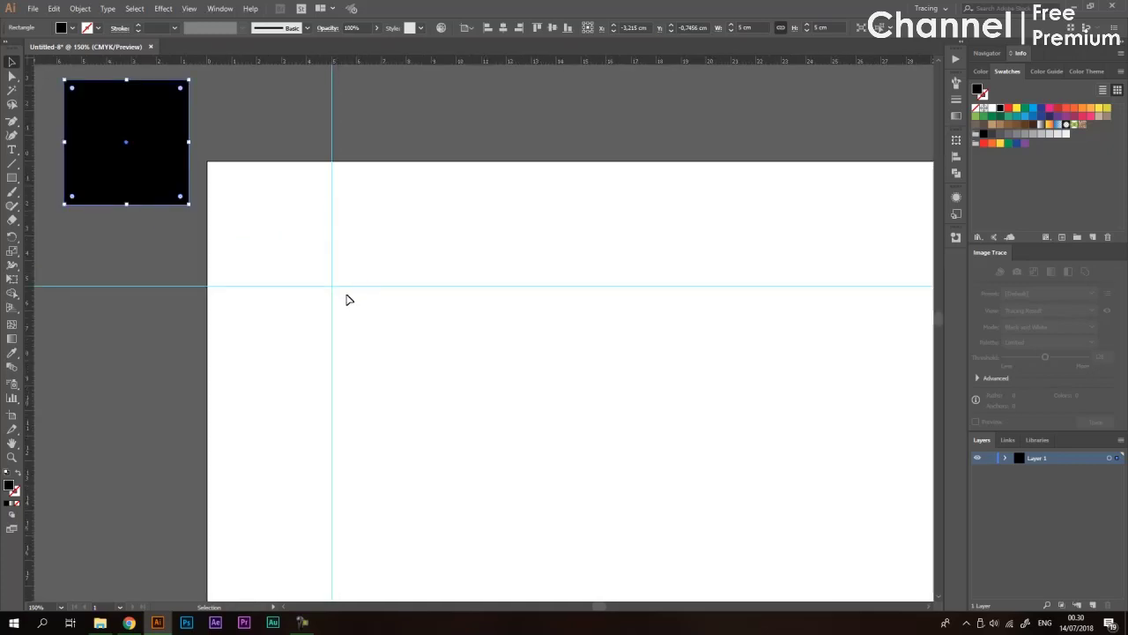
scroll(320, 306, down, 1)
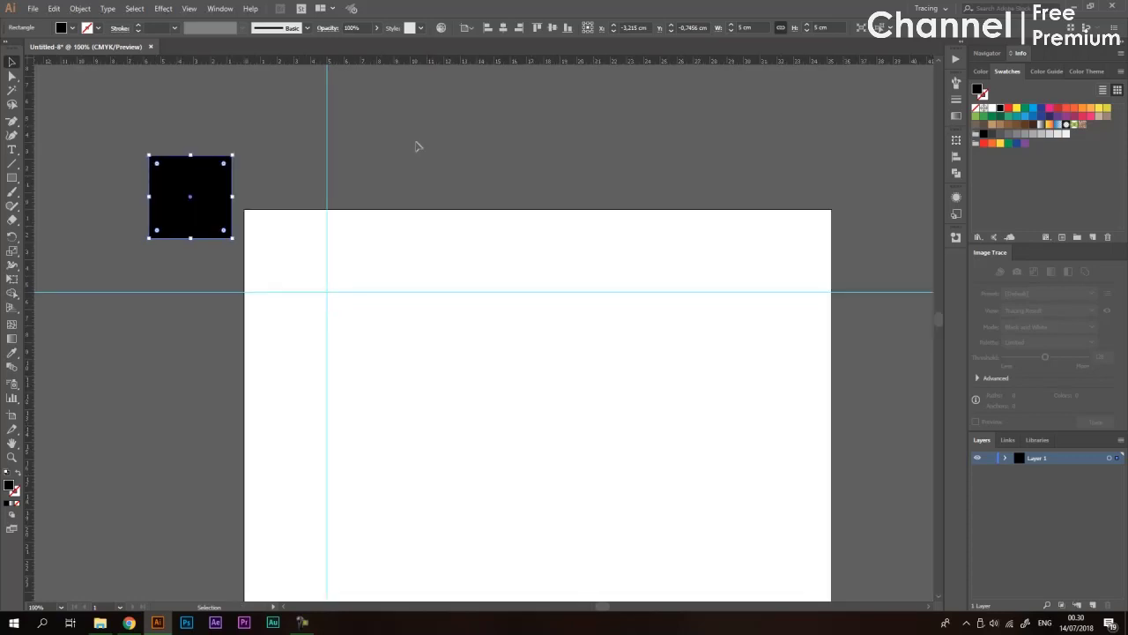
- Align the black square to the artboard's top and left edges, then deselect it
click(537, 28)
click(488, 27)
click(487, 132)
scroll(507, 214, down, 1)
scroll(420, 262, down, 3)
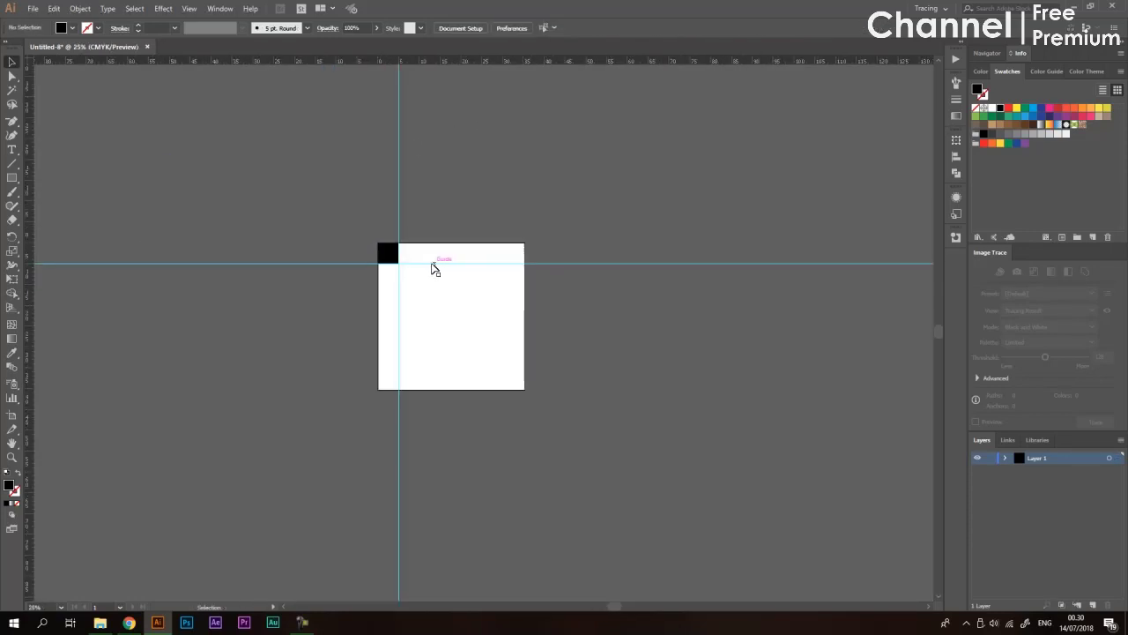
- Delete the black square together with both guides
scroll(415, 250, up, 4)
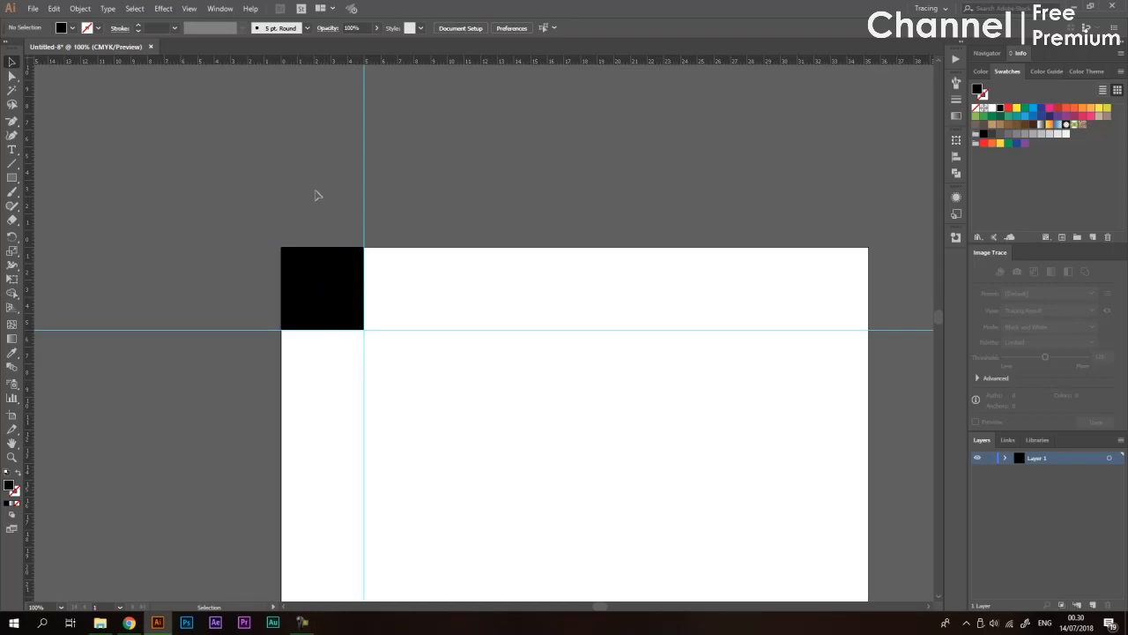
scroll(340, 192, down, 1)
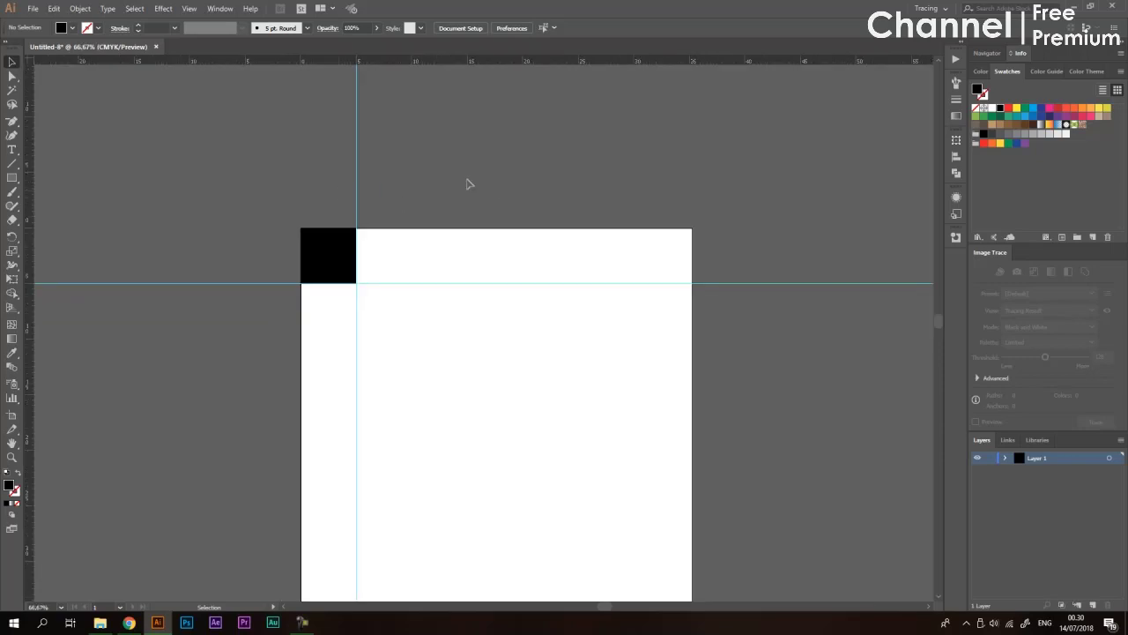
drag(562, 154, 255, 378)
key(Delete)
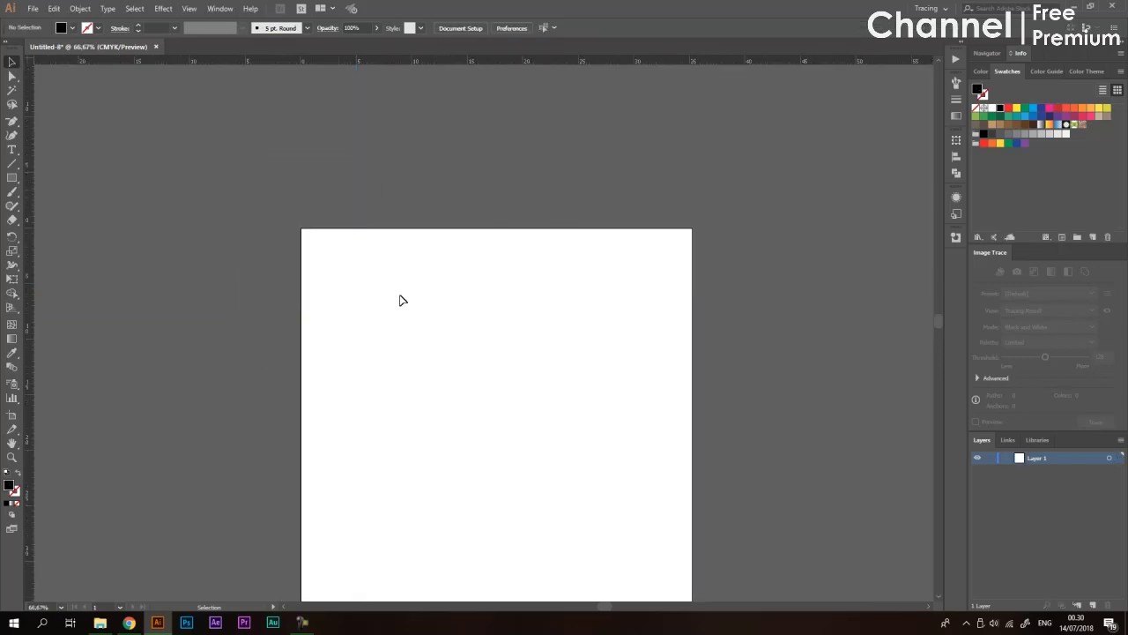
- Undo the deletion of the black square and both guides
scroll(282, 205, down, 1)
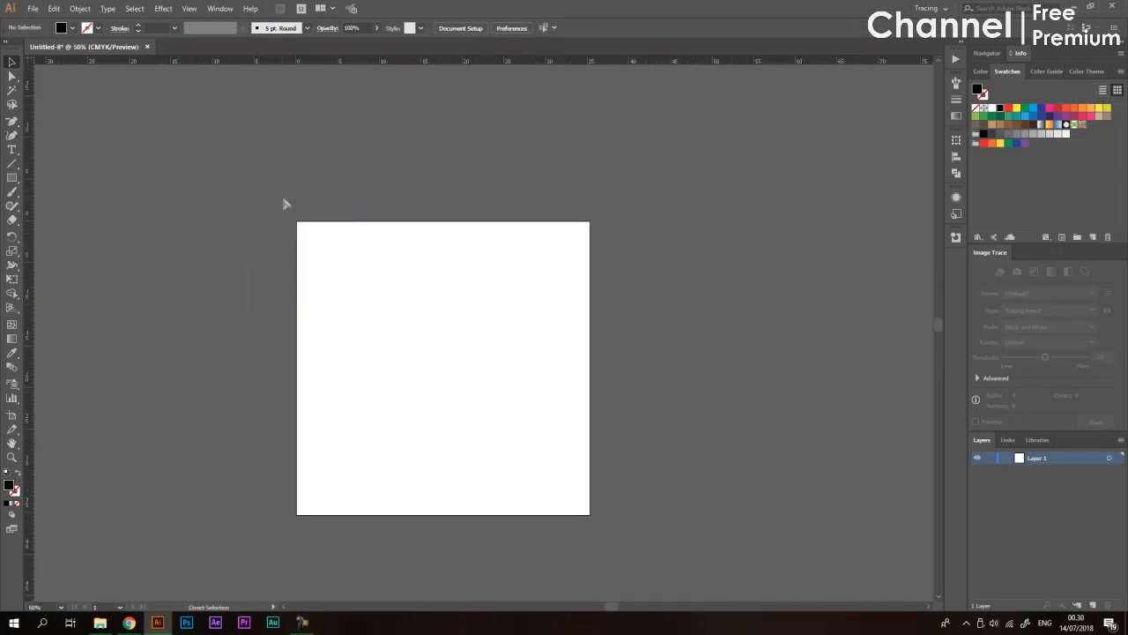
key(ctrl+z)
scroll(280, 205, up, 2)
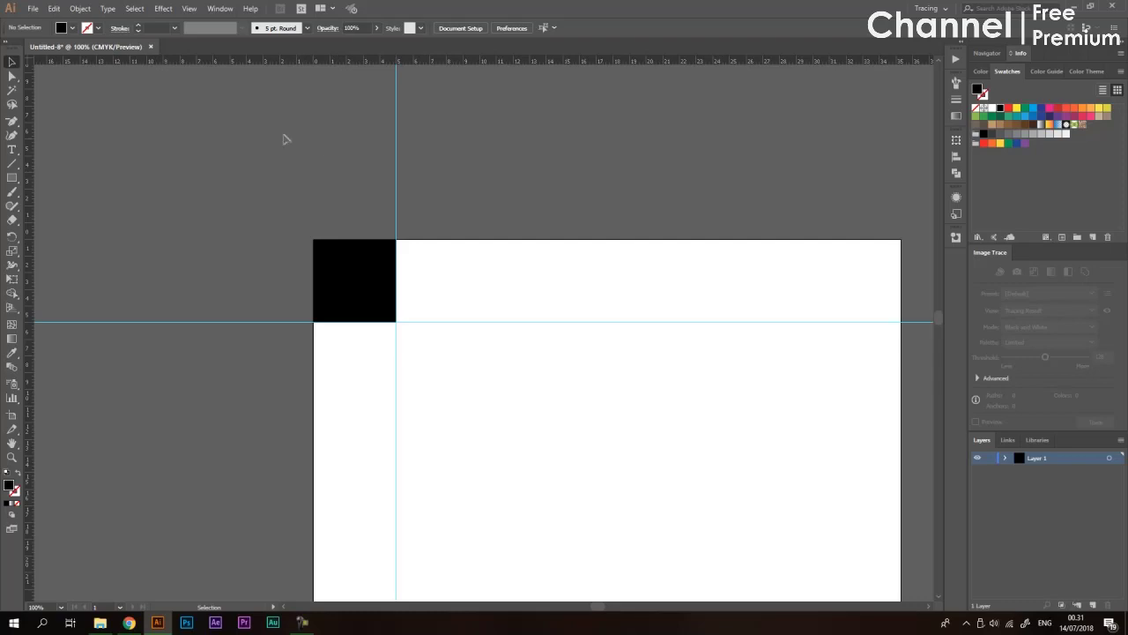
- Delete only the vertical guide at the square's edge and undo that deletion
drag(359, 89, 506, 169)
key(Delete)
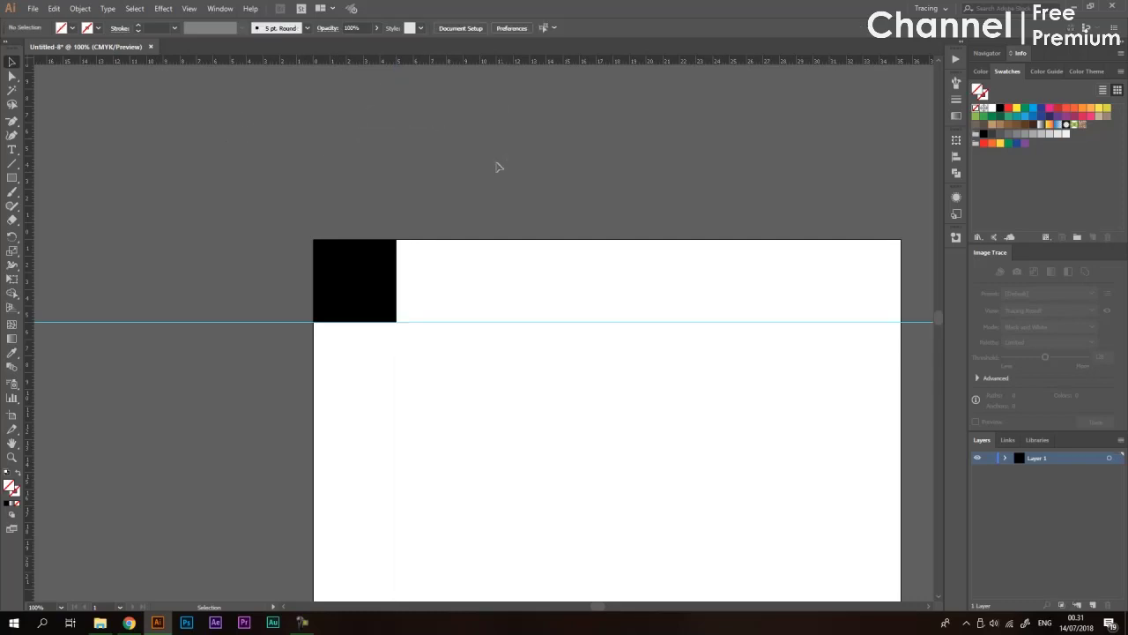
key(ctrl+minus)
key(ctrl+minus)
scroll(369, 111, up, 1)
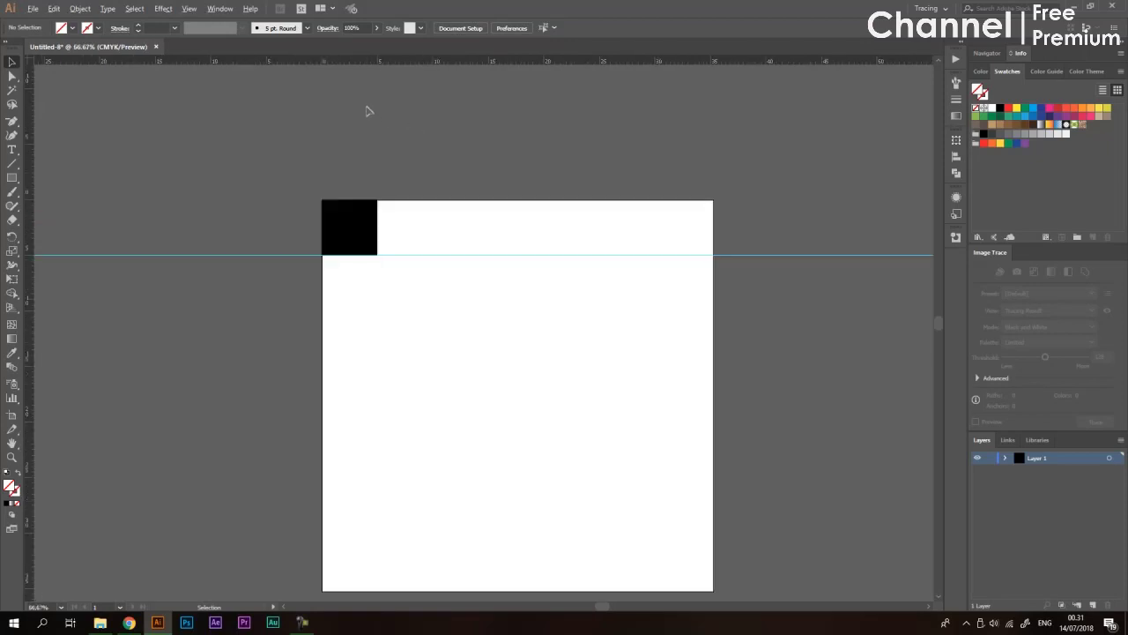
key(ctrl+z)
- Move the black square off the artboard's upper-left corner, undo the move and deselect the square
click(475, 130)
scroll(372, 132, up, 1)
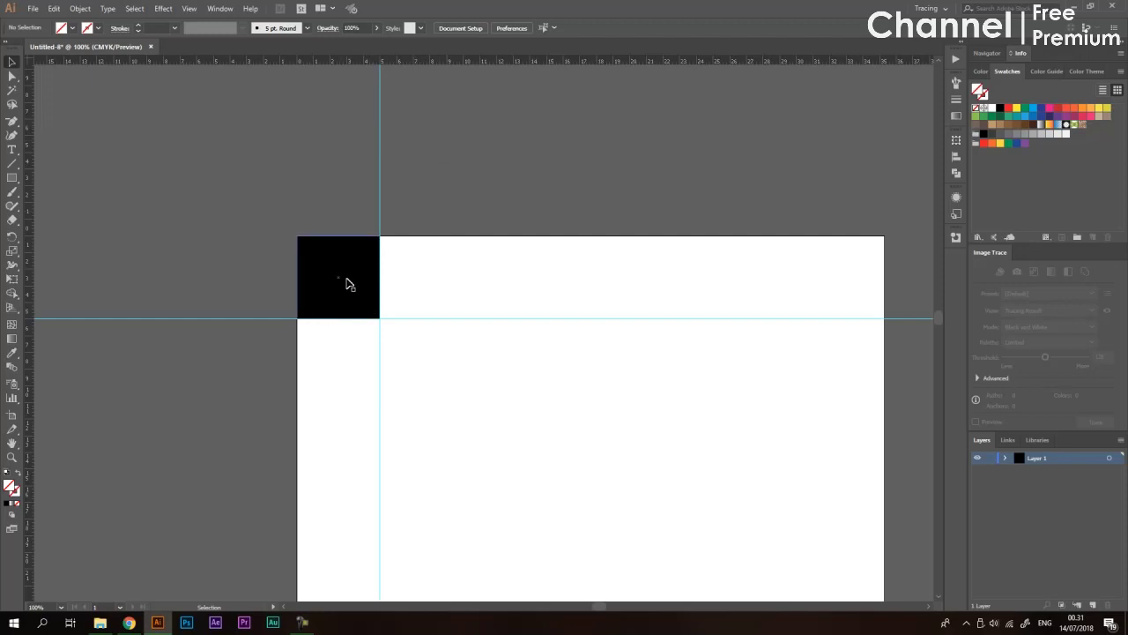
drag(346, 284, 293, 230)
key(ctrl+z)
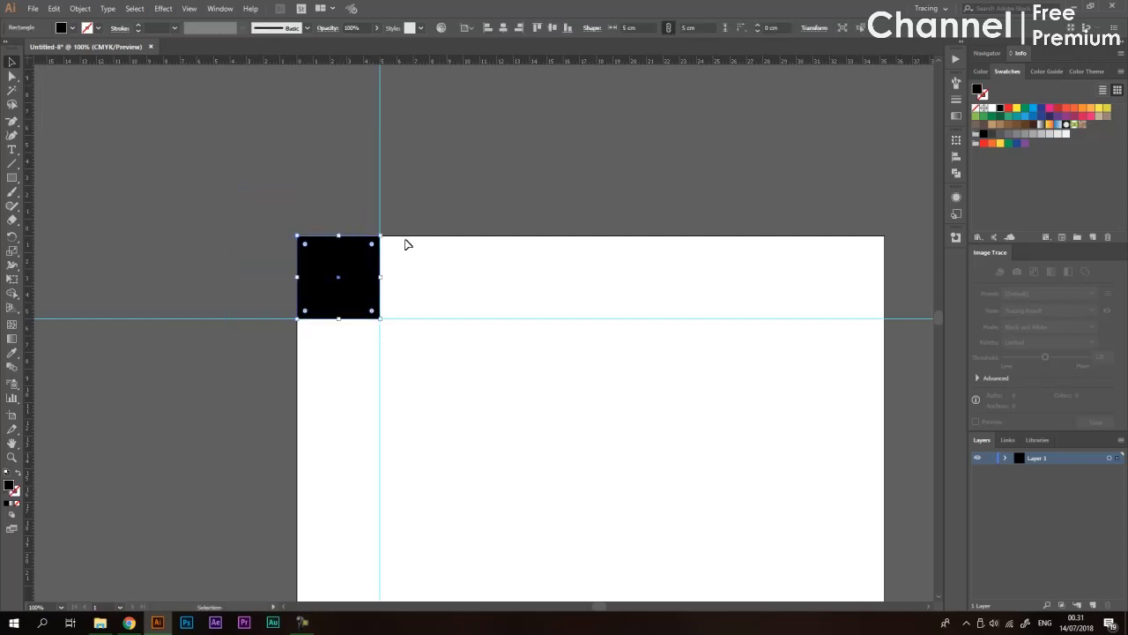
click(463, 166)
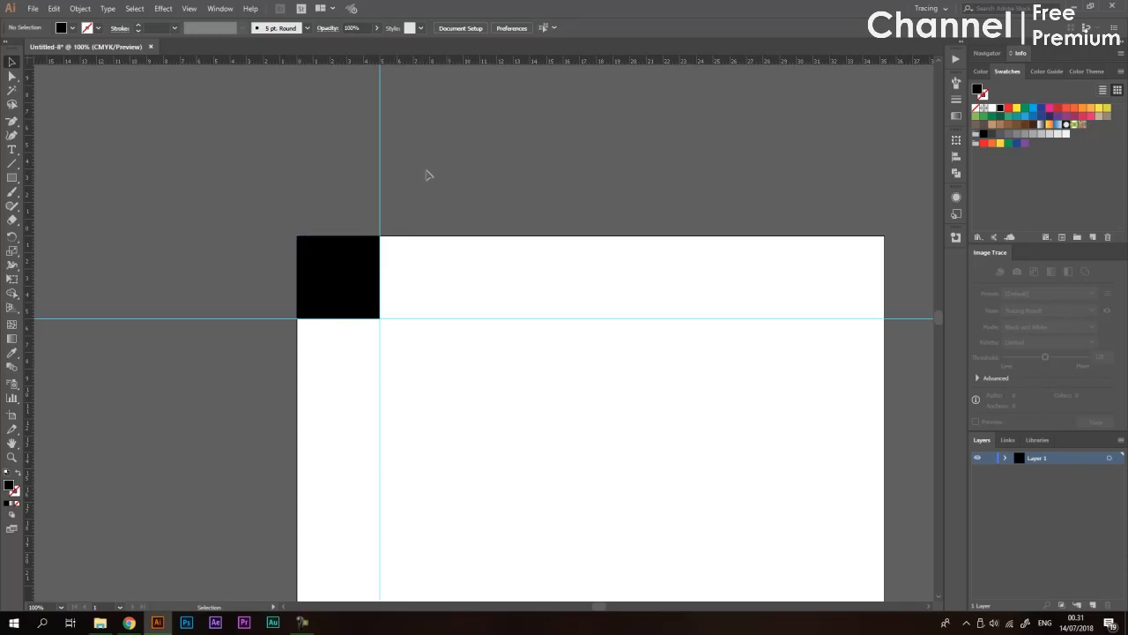
- Select the vertical guide together with the black square, delete them and undo the deletion
key(slash)
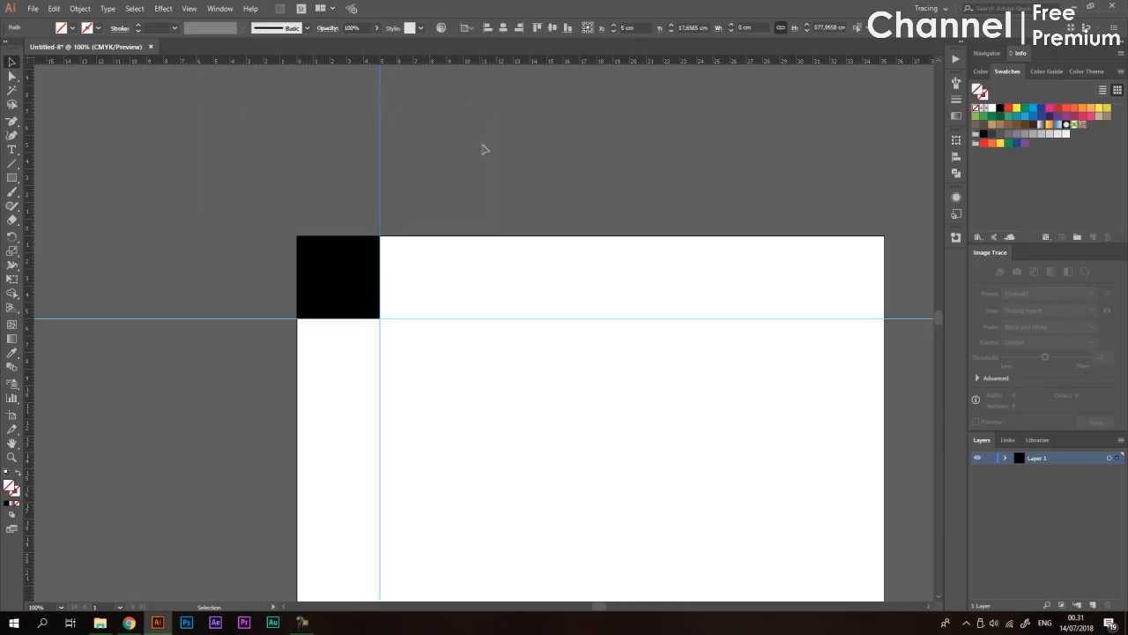
drag(417, 238, 251, 278)
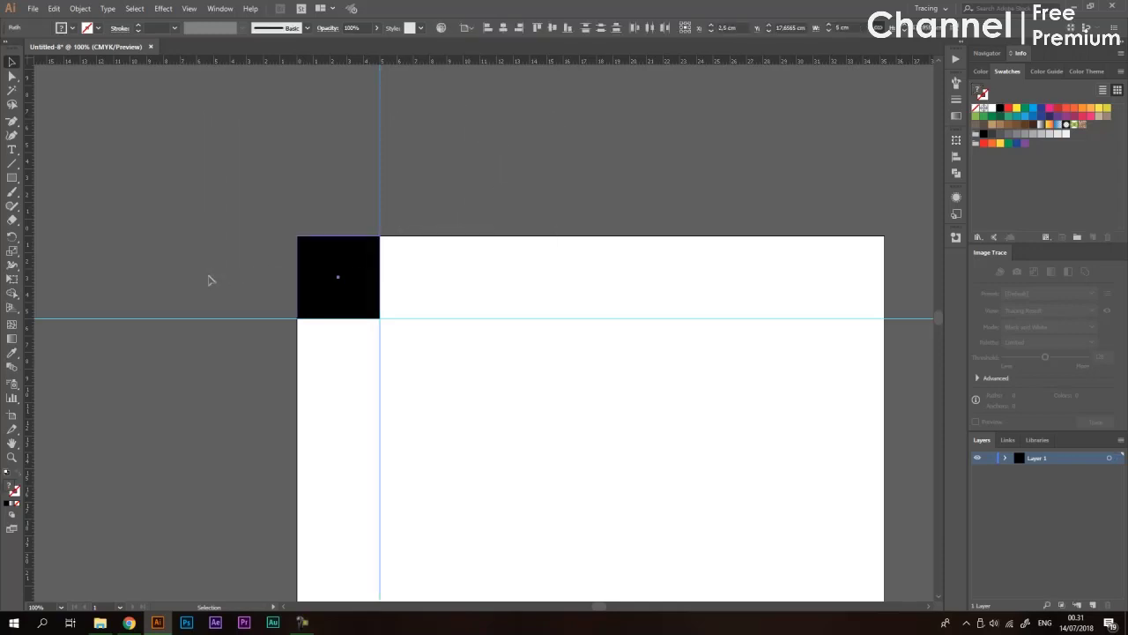
key(Delete)
key(ctrl+z)
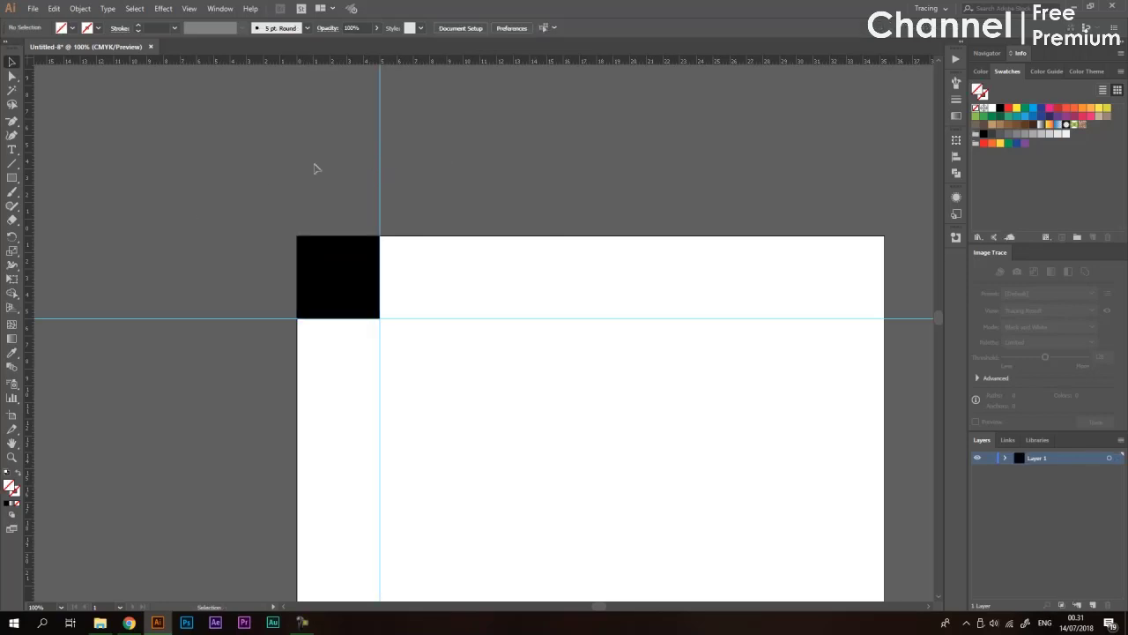
- Lock the guides and test the lock by trying to select the vertical guide above the artboard
click(188, 8)
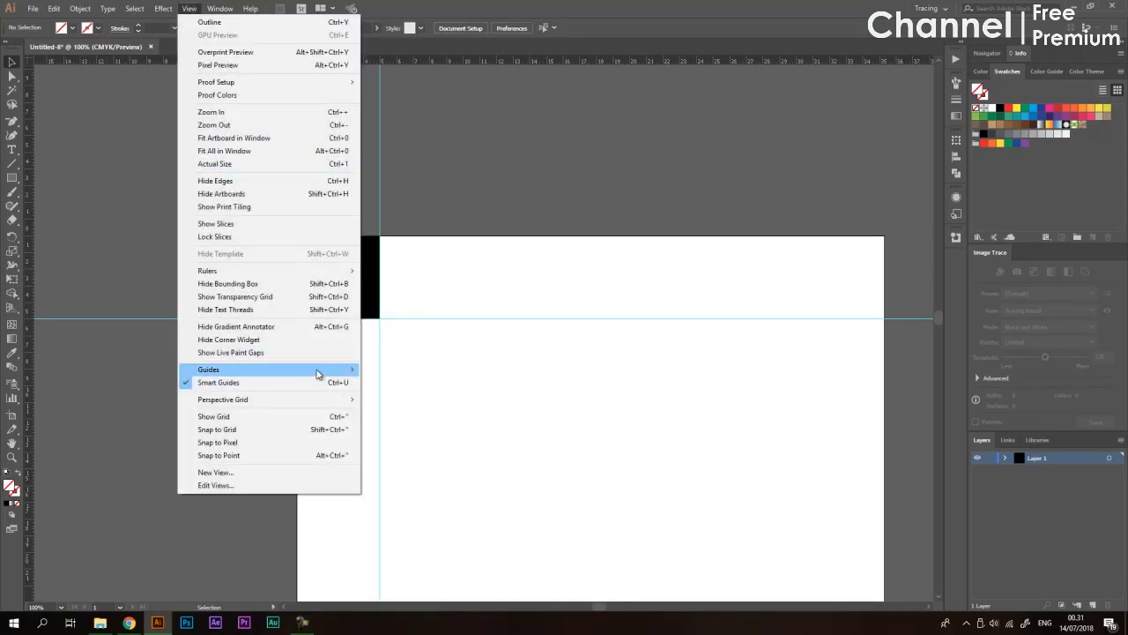
mouse_move(319, 373)
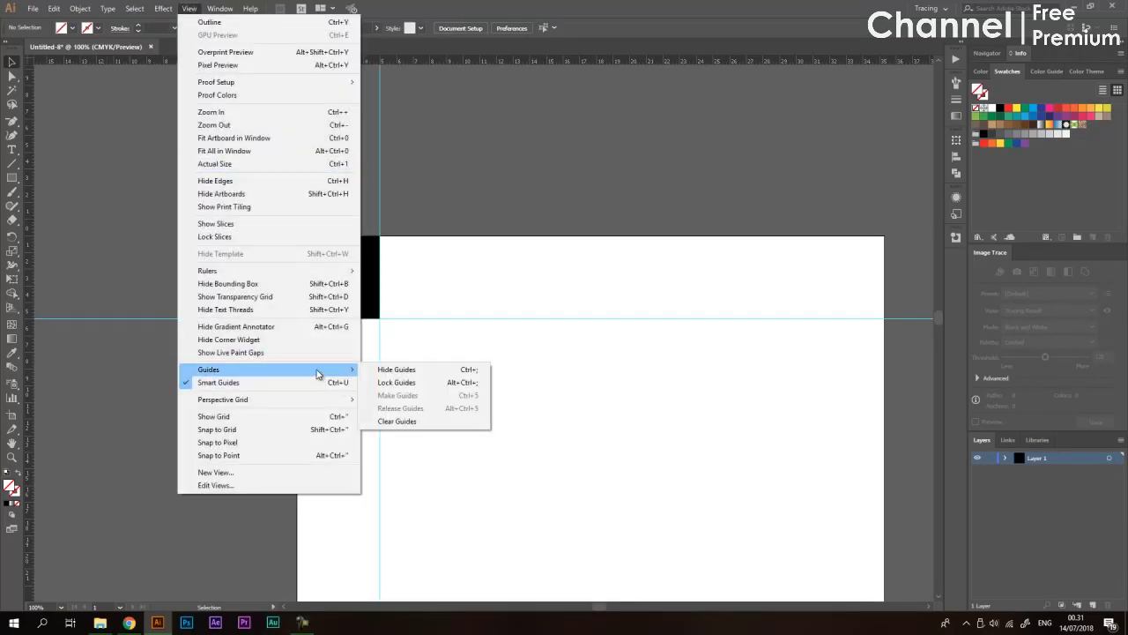
click(406, 384)
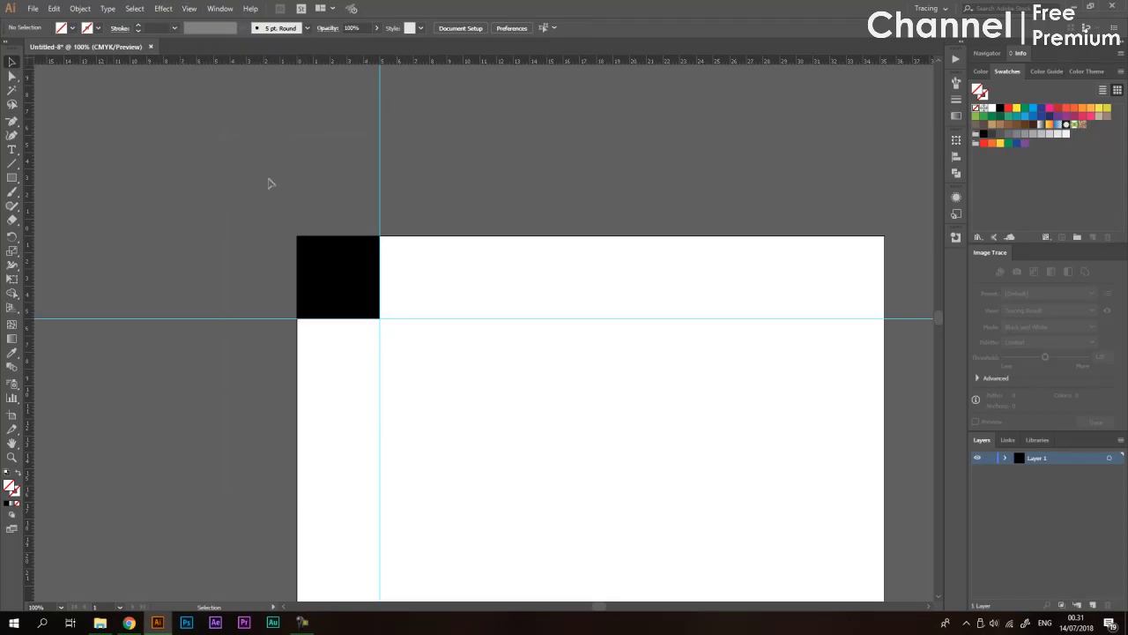
drag(468, 119, 143, 217)
- Hide both guides around the black square
click(189, 8)
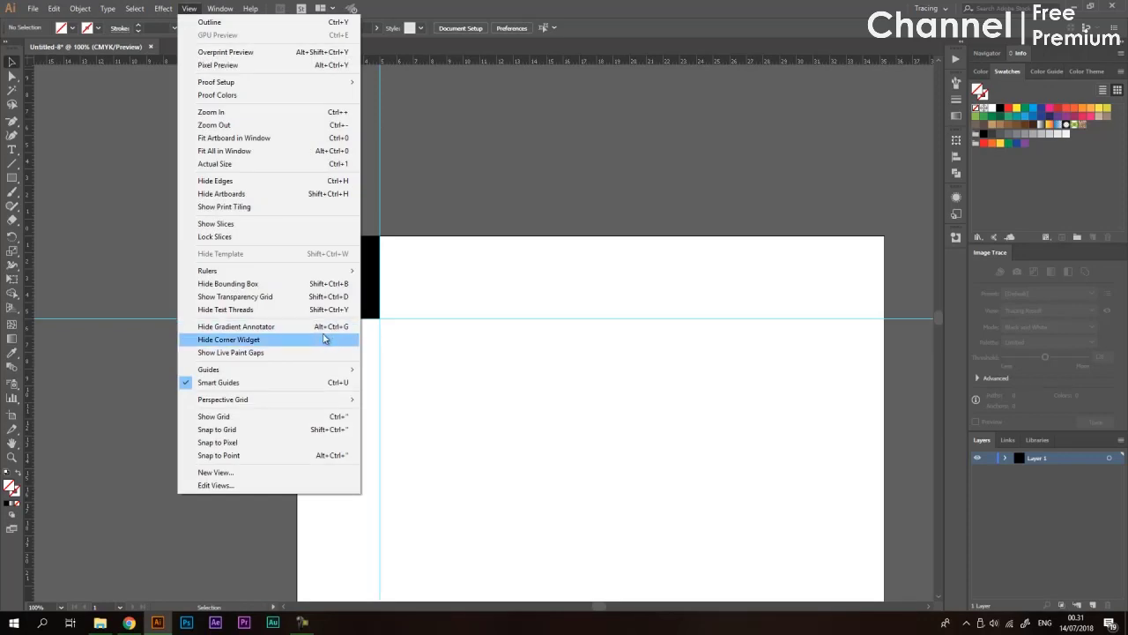
mouse_move(335, 369)
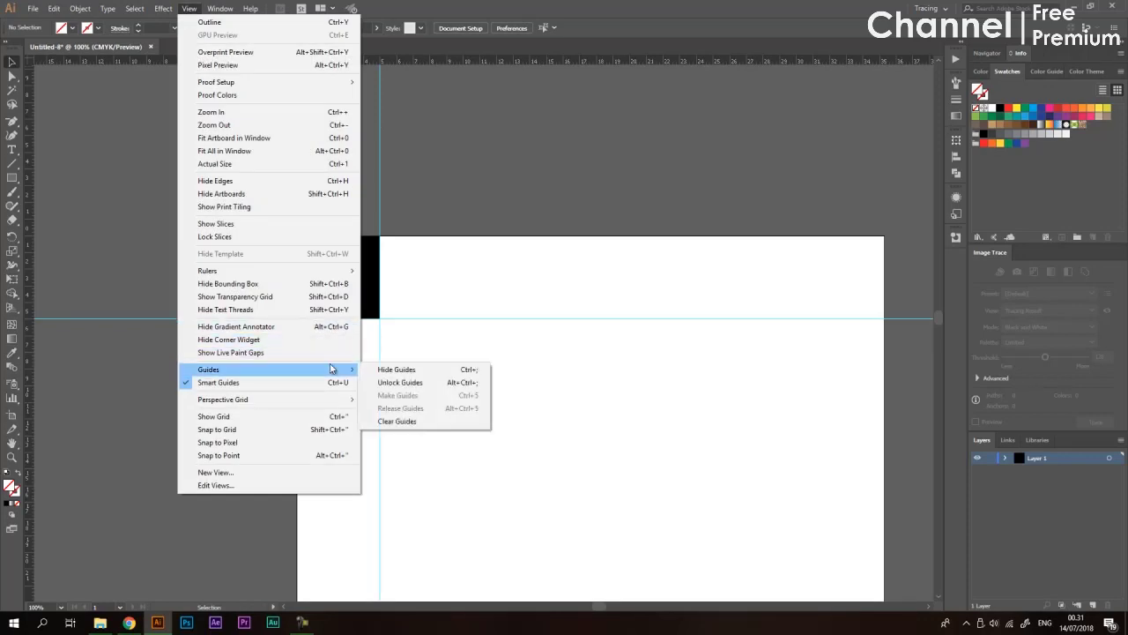
click(404, 371)
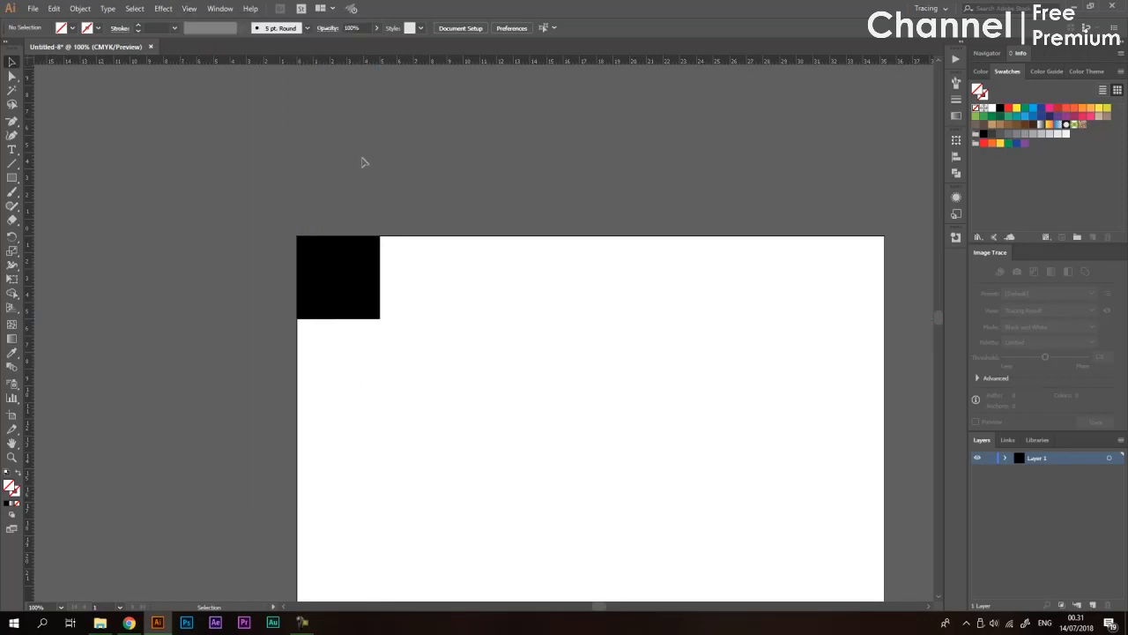
- Show the hidden guides around the black square again
scroll(326, 168, right, 2)
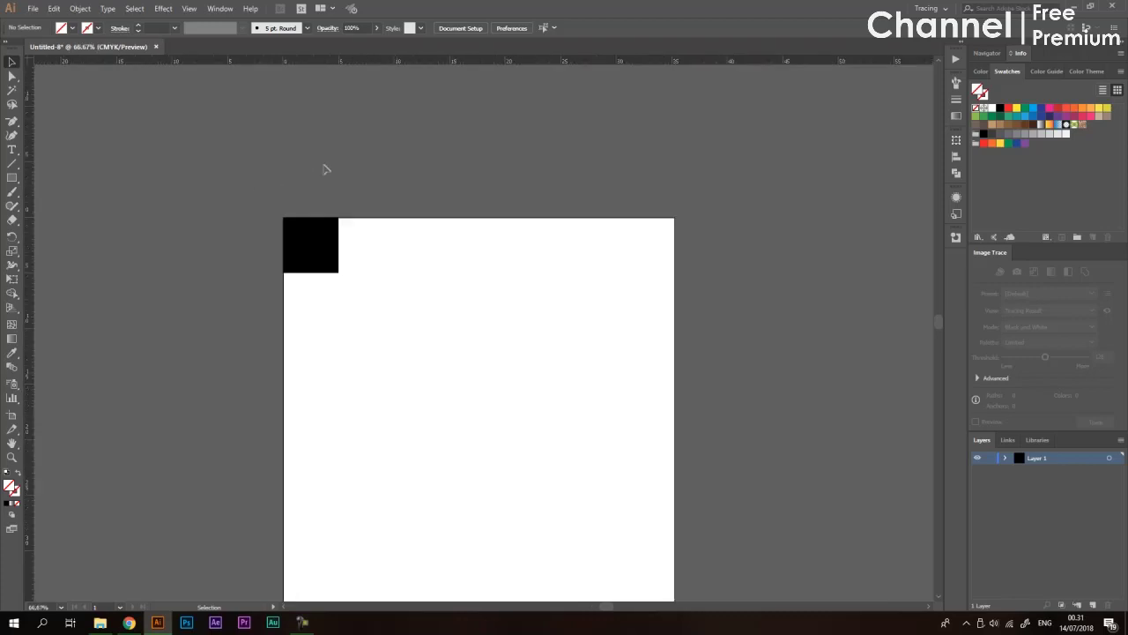
scroll(343, 143, up, 1)
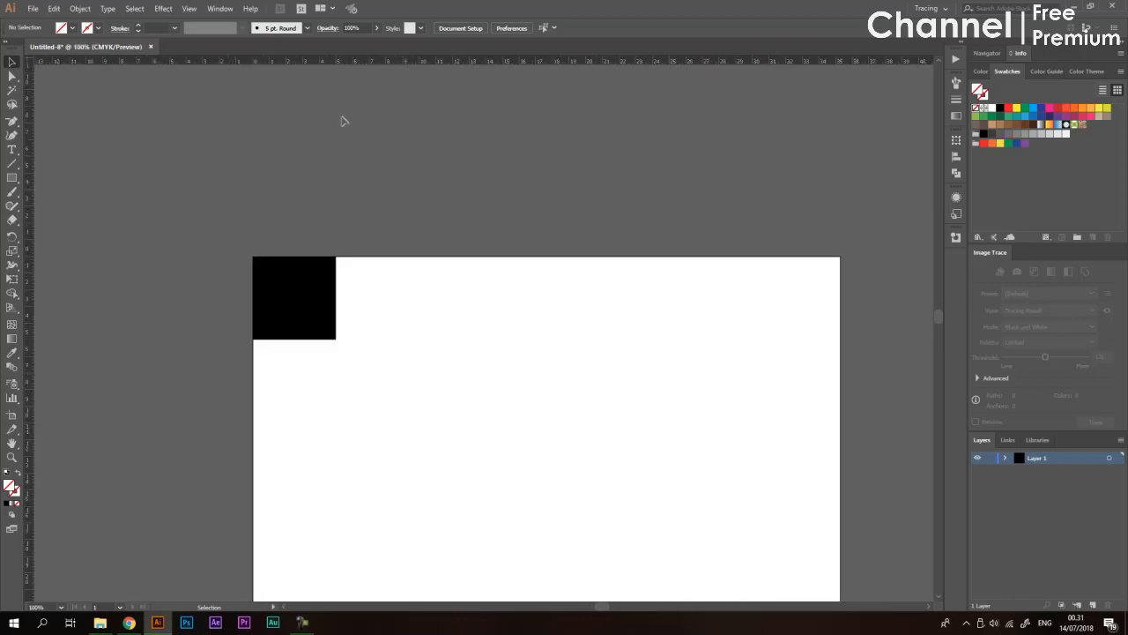
click(189, 8)
mouse_move(311, 371)
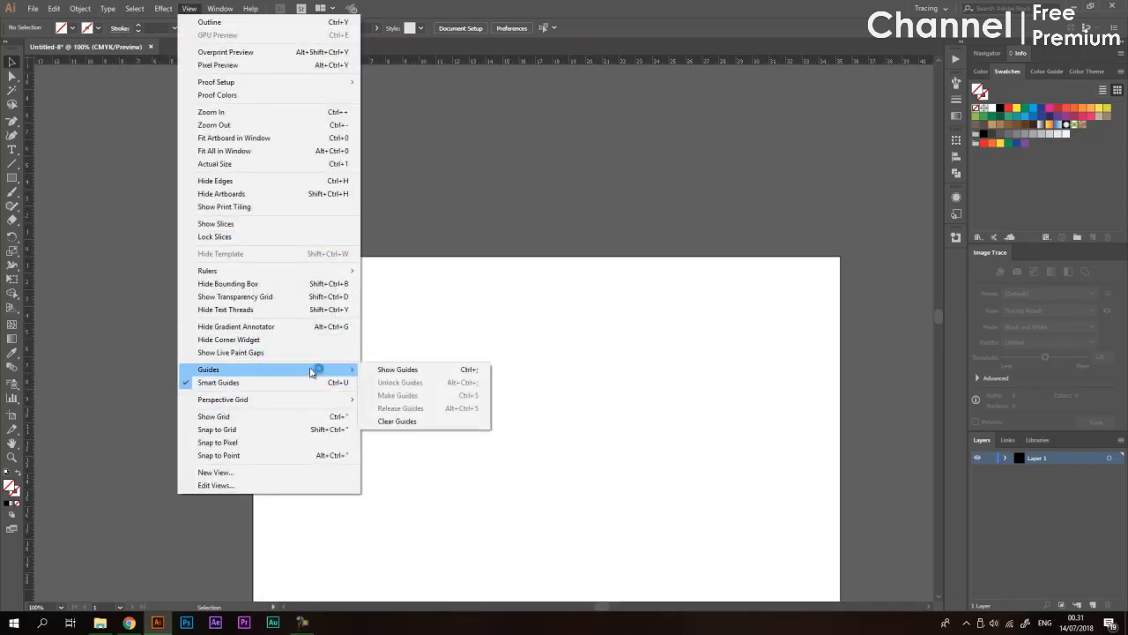
click(423, 370)
- Unlock the guides and delete them together with the black square
scroll(427, 270, down, 1)
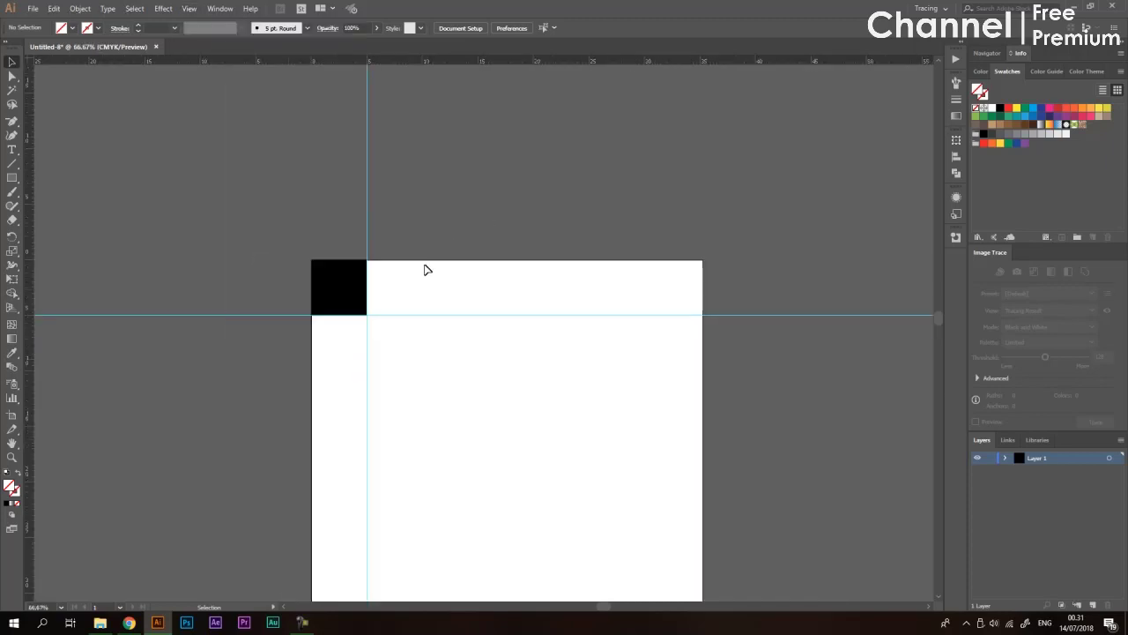
click(189, 8)
mouse_move(322, 373)
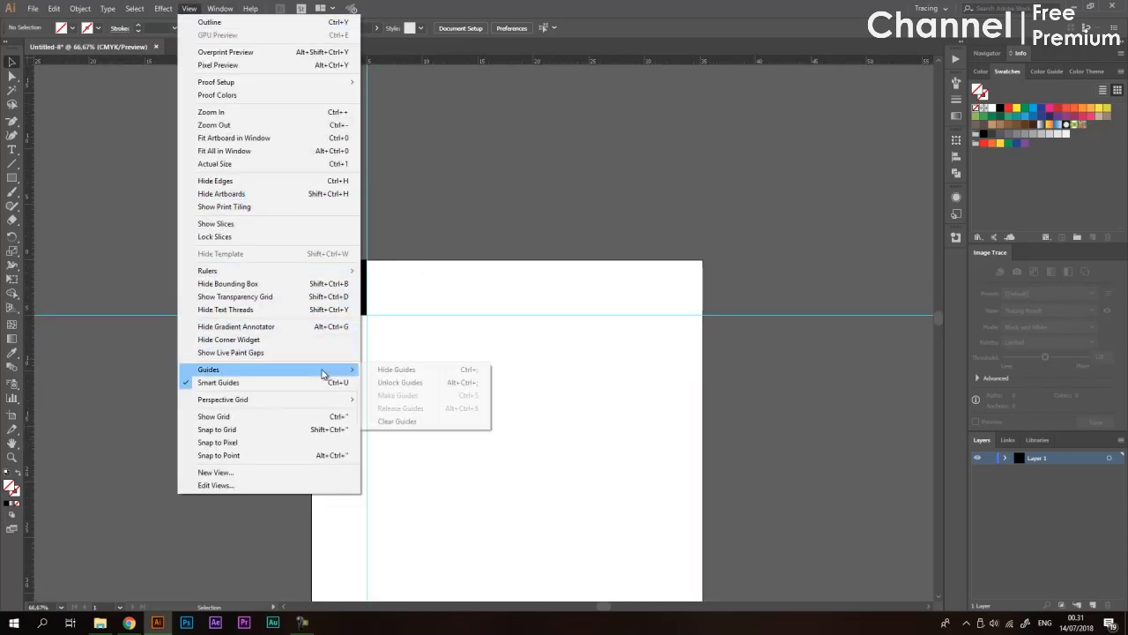
click(410, 388)
key(ctrl+a)
key(Delete)
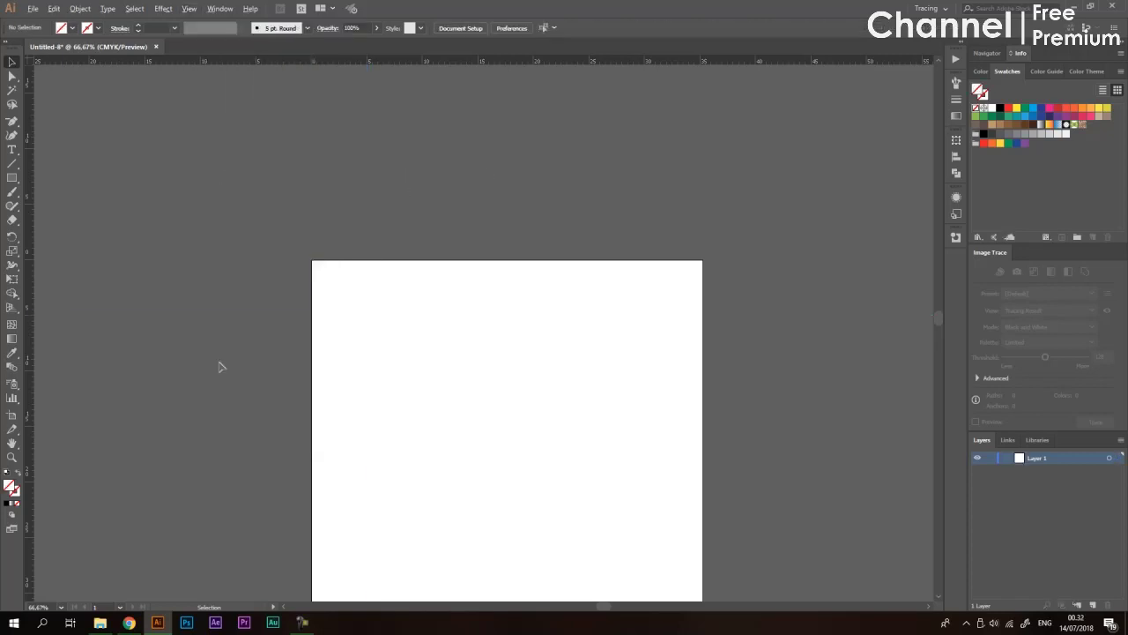
- Show the document grid and examine its lines on the empty artboard up close
scroll(249, 318, down, 3)
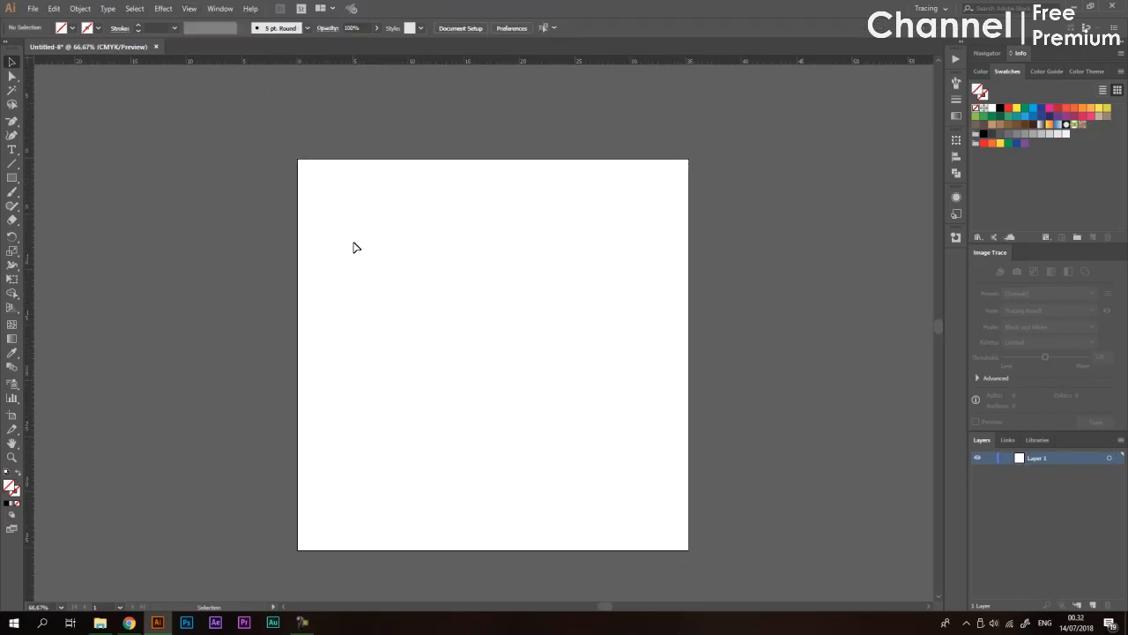
scroll(300, 211, down, 1)
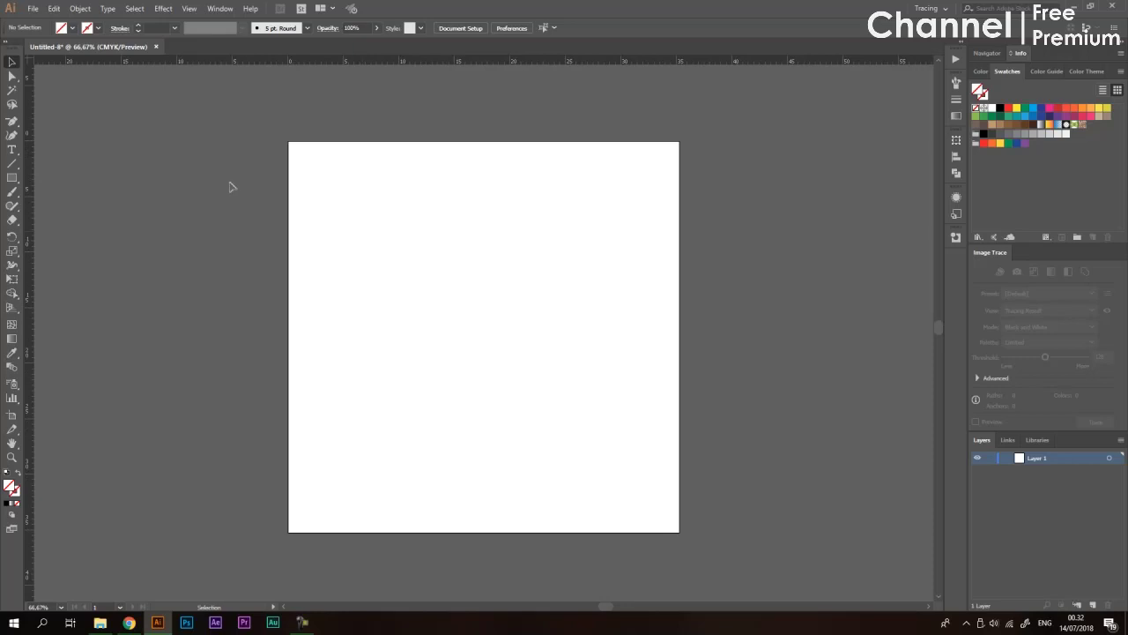
click(189, 9)
mouse_move(224, 13)
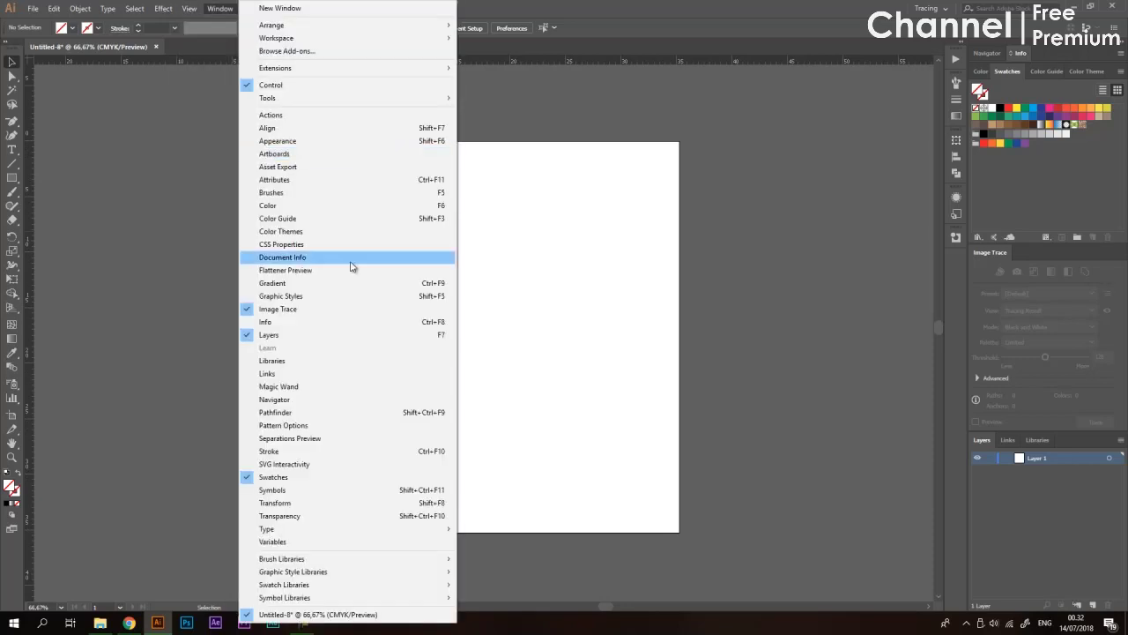
mouse_move(189, 9)
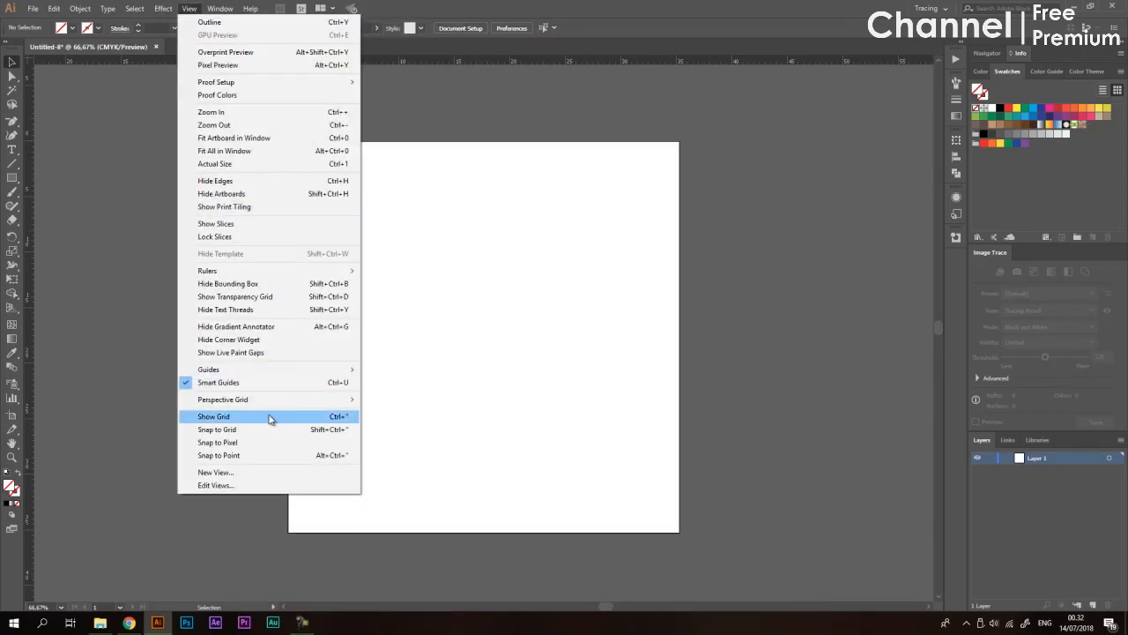
click(271, 418)
alt+scroll(447, 238, down, 1)
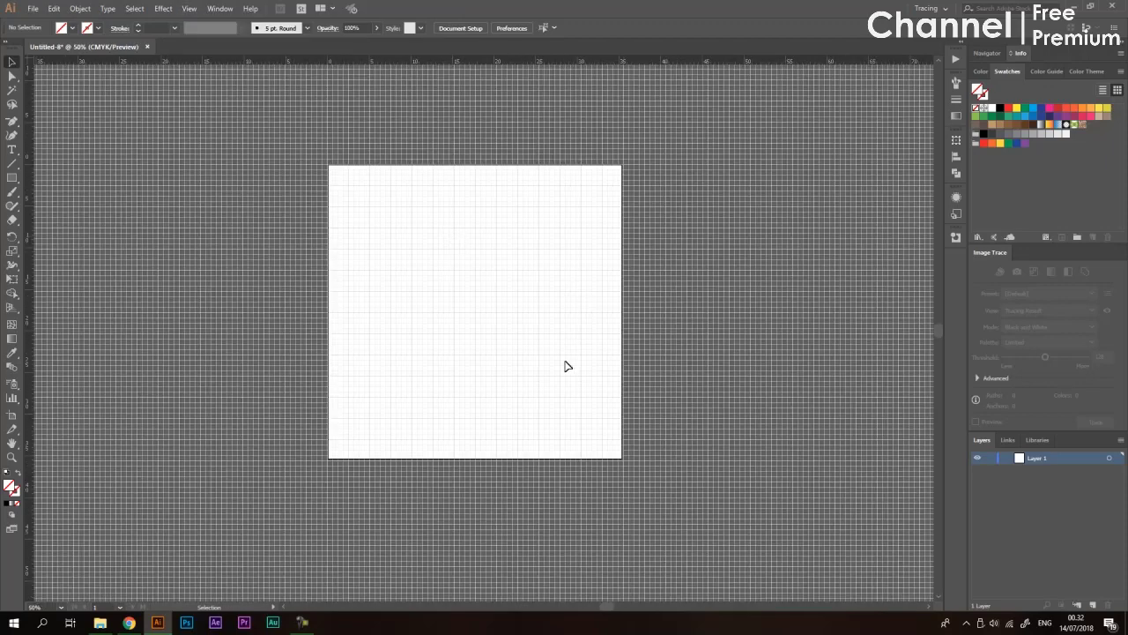
alt+scroll(554, 373, up, 2)
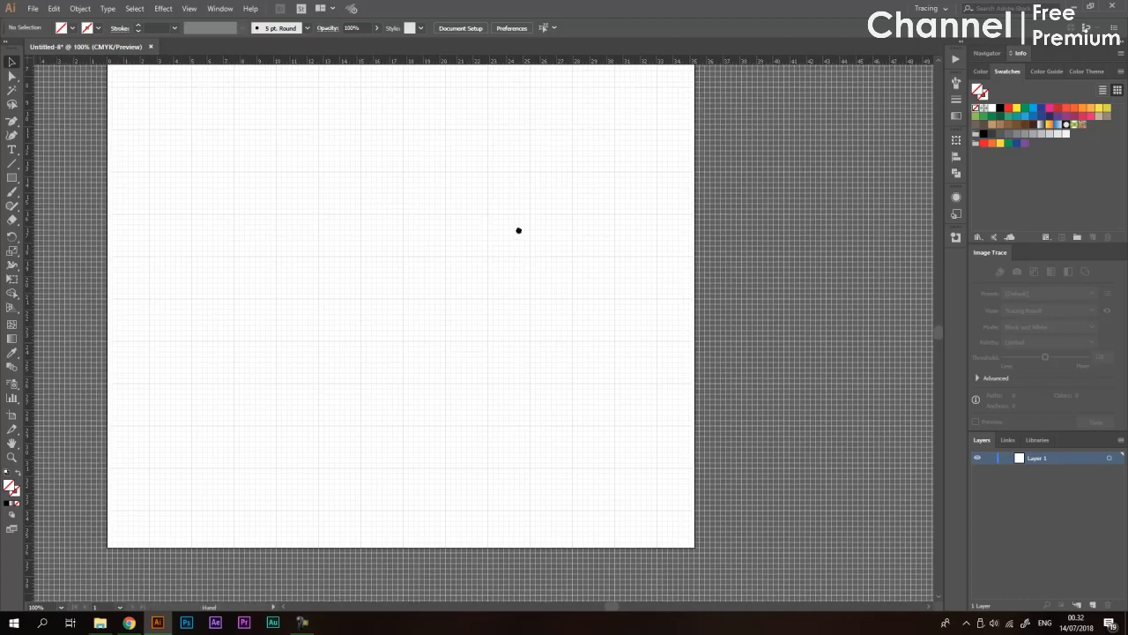
drag(519, 229, 515, 268)
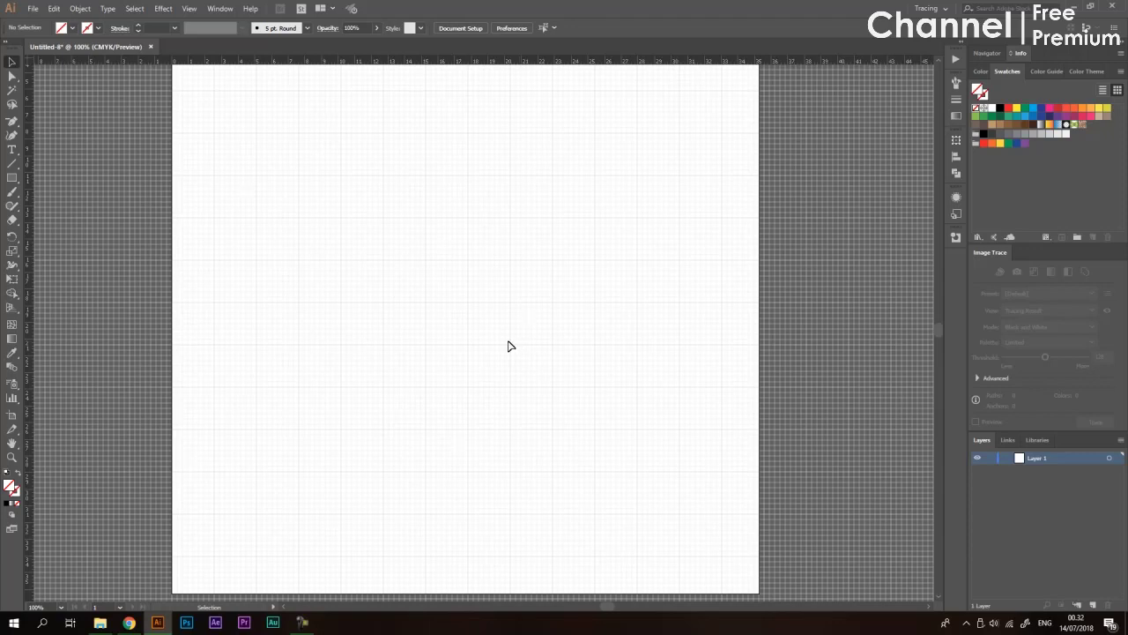
key(ctrl+plus)
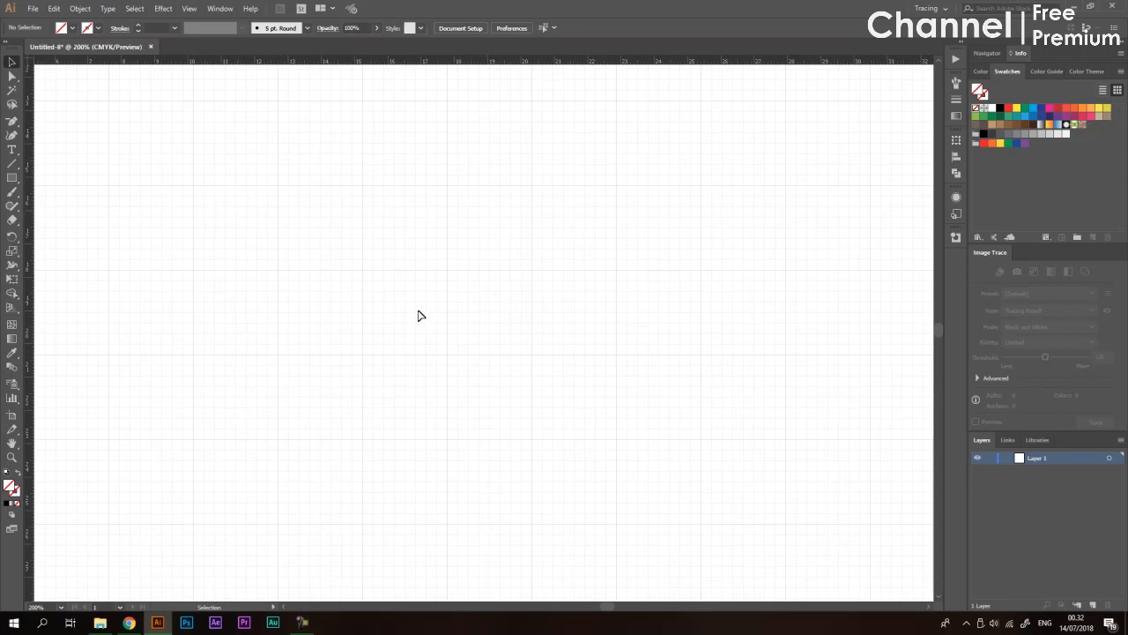
click(189, 8)
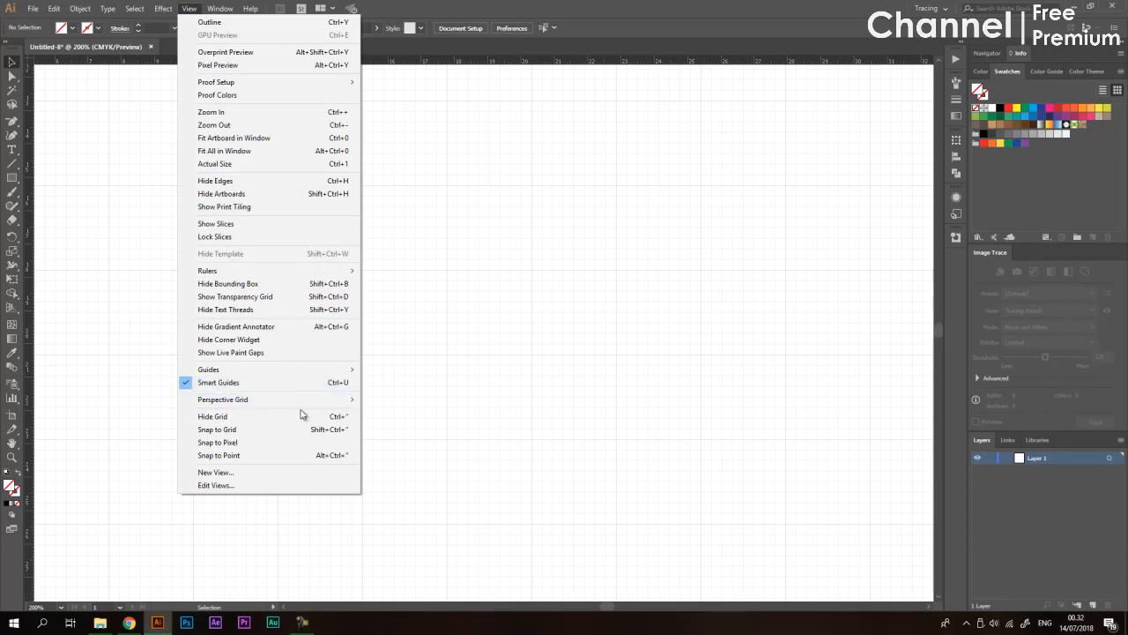
click(657, 5)
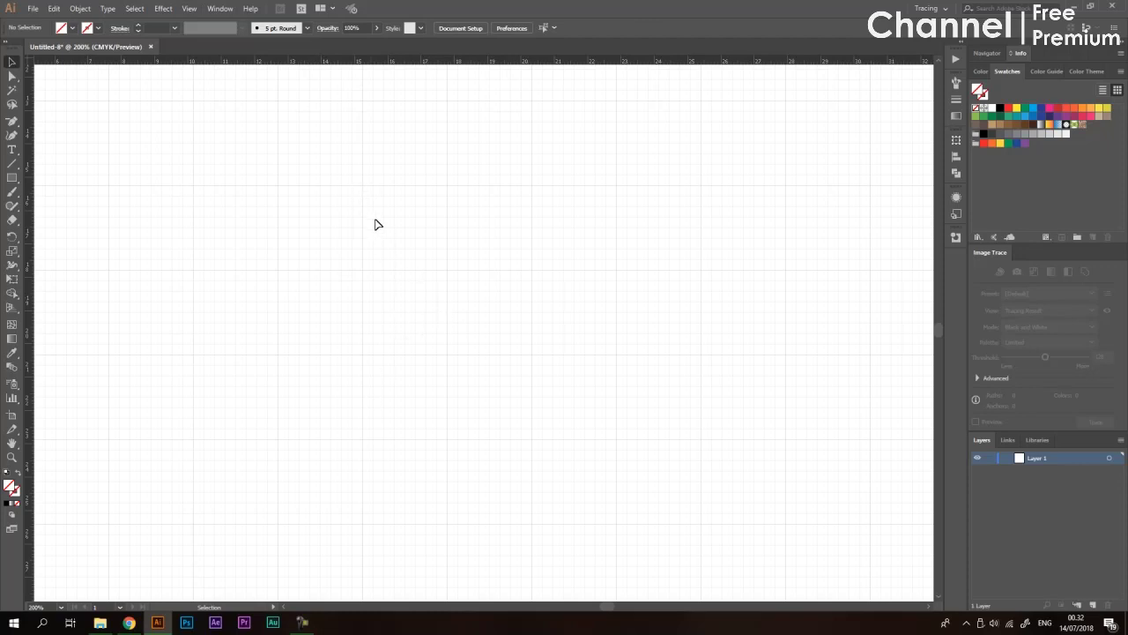
- Draw an upright rectangle about 0.42 cm wide and 1.6 cm tall over the grid, fill it with red and deselect it
click(13, 177)
alt+scroll(389, 295, up, 3)
mouse_move(328, 241)
mouse_down()
mouse_move(383, 338)
mouse_move(371, 401)
mouse_up()
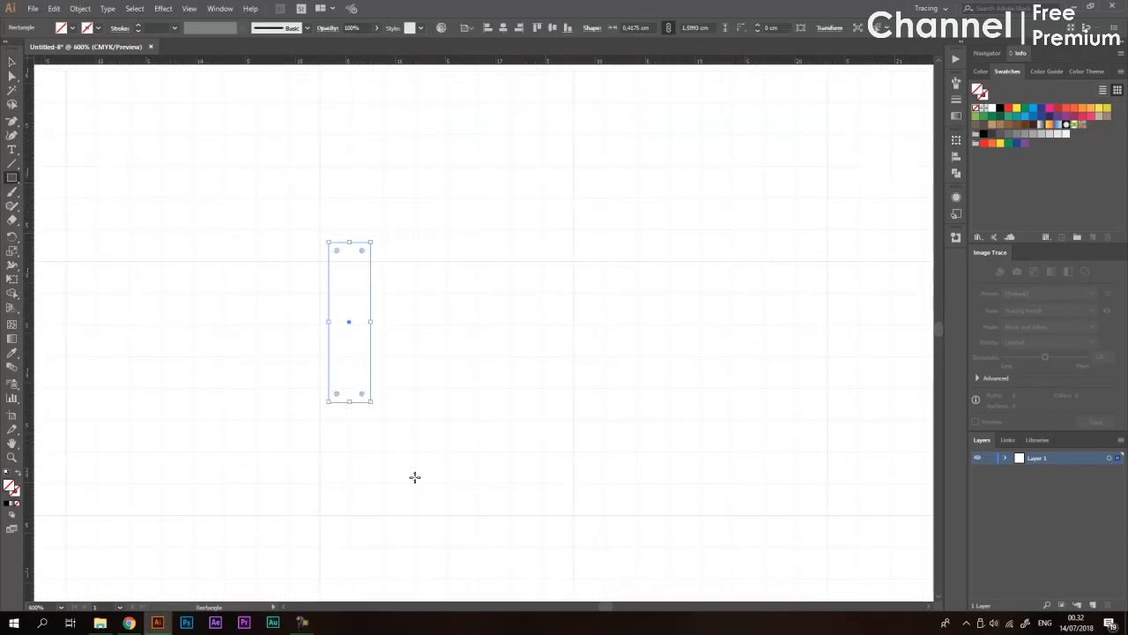
click(1008, 108)
key(v)
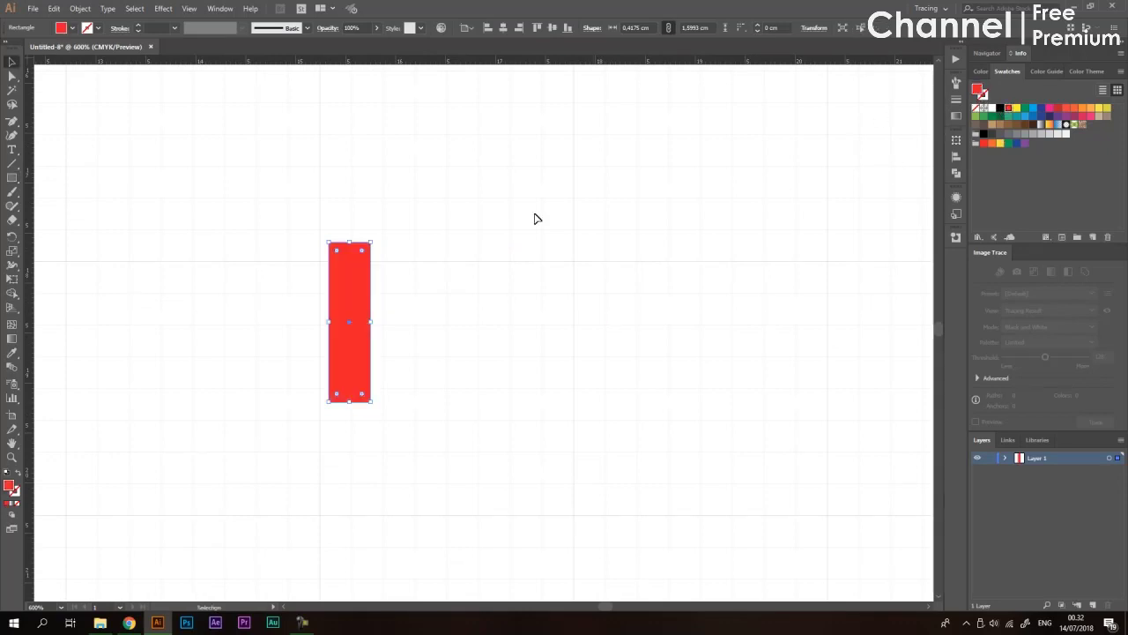
click(534, 217)
scroll(249, 330, up, 1)
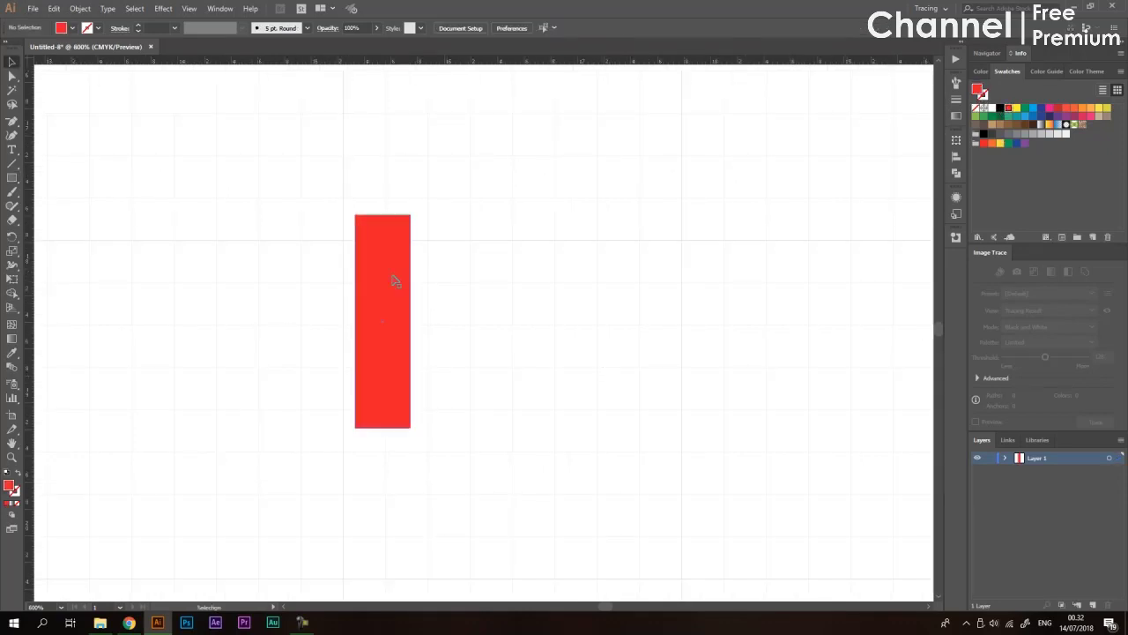
- Move the red rectangle freely by a small amount up and to the right, ignoring the grid lines, and deselect it
scroll(370, 295, up, 1)
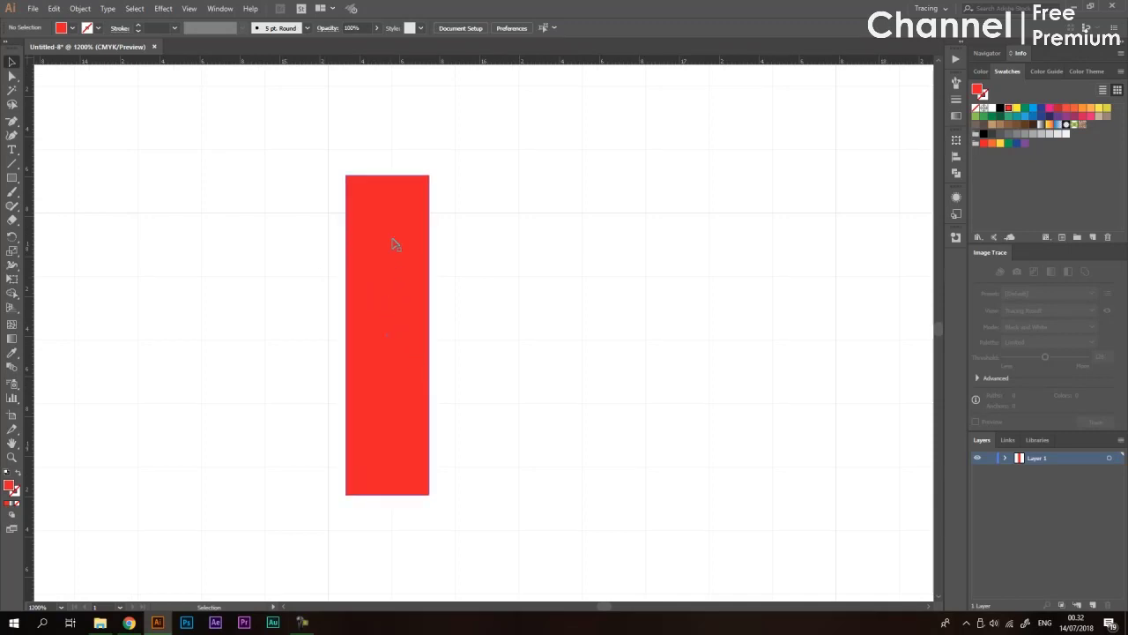
drag(394, 245, 403, 220)
click(617, 281)
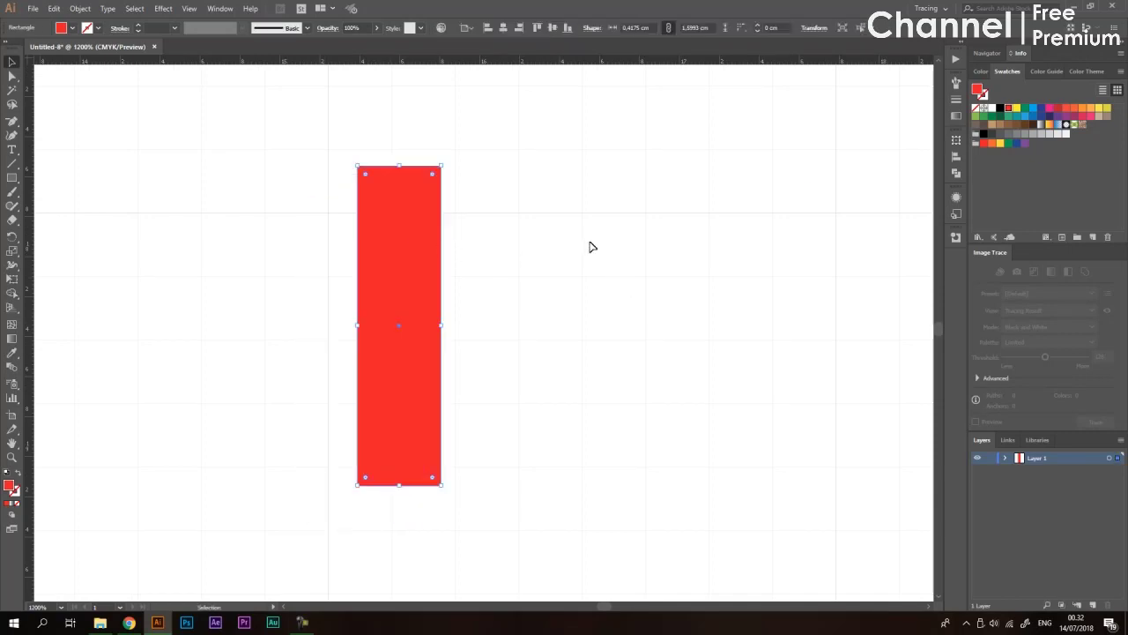
click(591, 244)
scroll(511, 321, down, 1)
scroll(426, 277, up, 1)
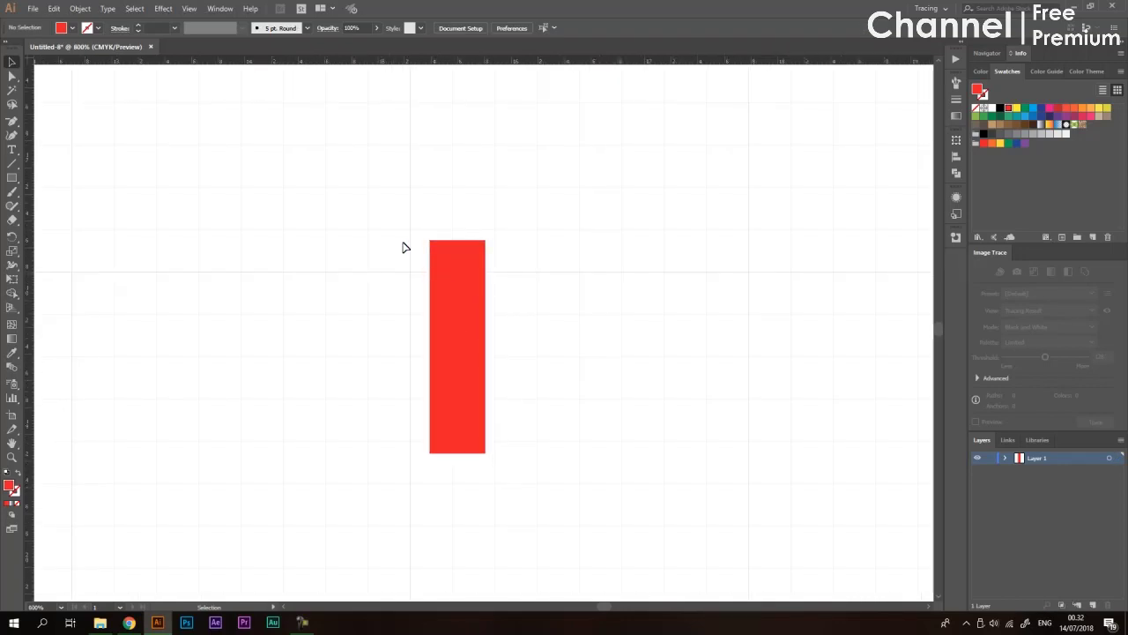
- Delete the red rectangle and turn on Snap to Grid
scroll(370, 292, down, 2)
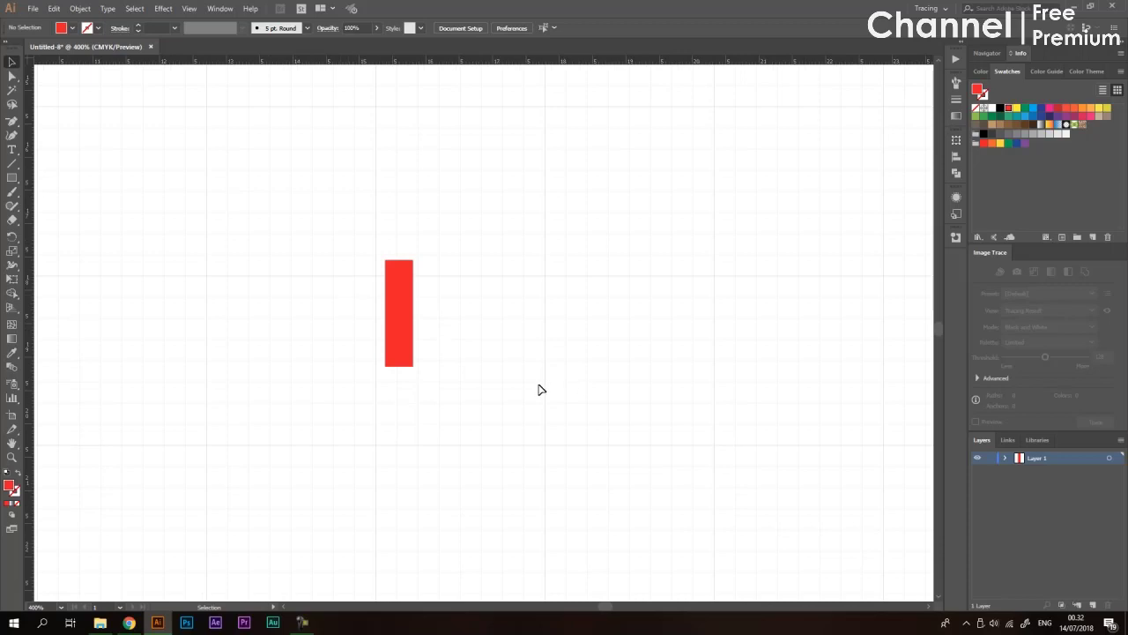
drag(471, 235, 325, 345)
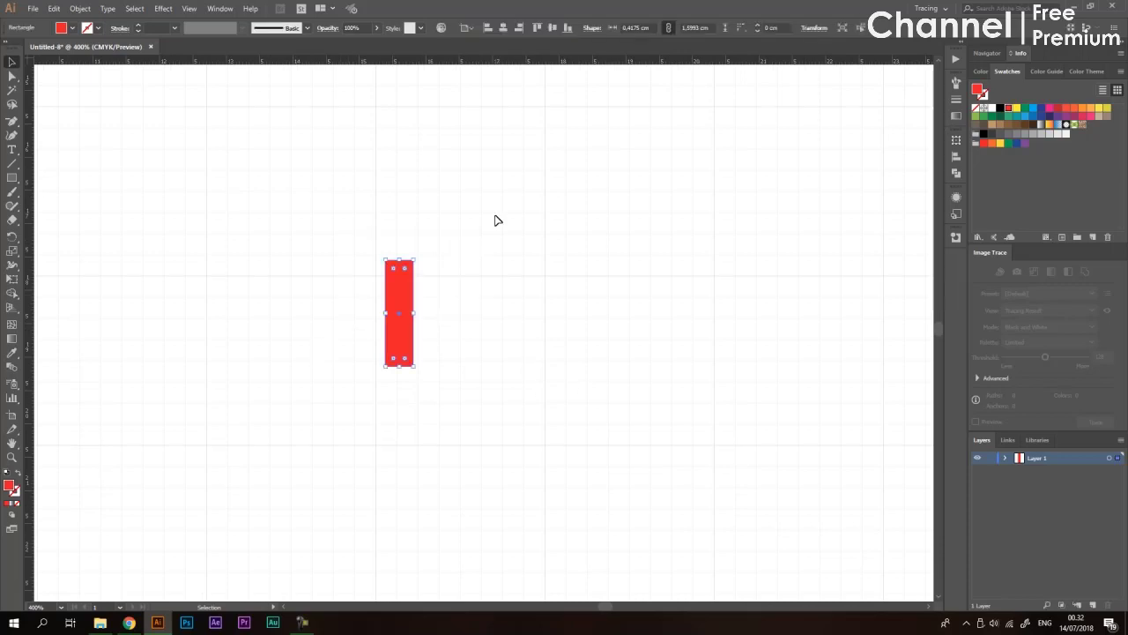
key(Delete)
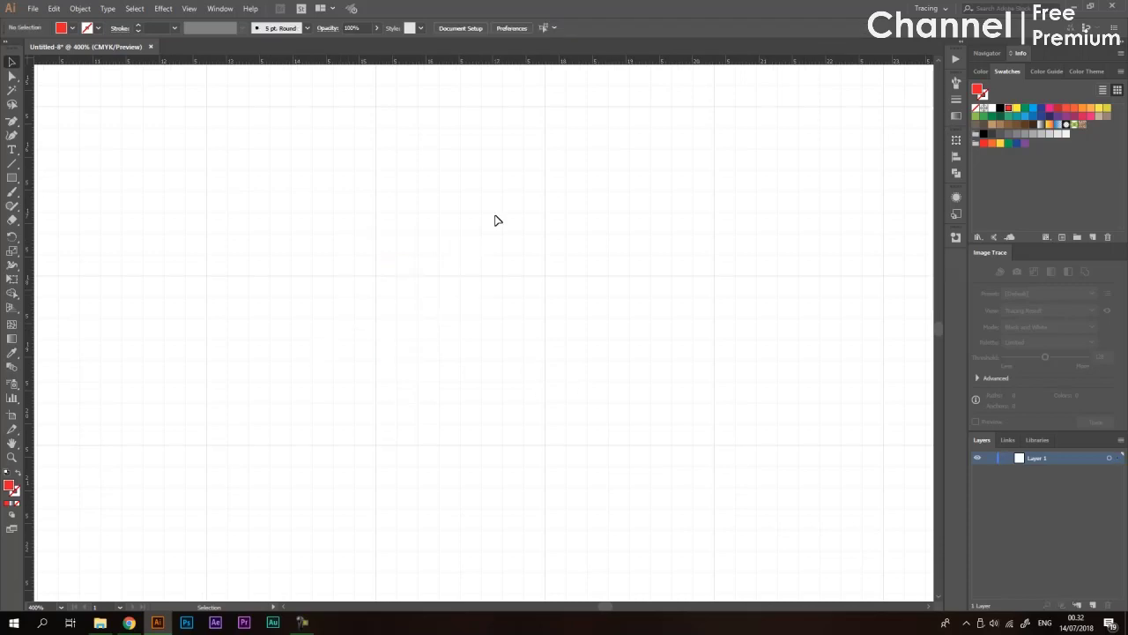
click(188, 8)
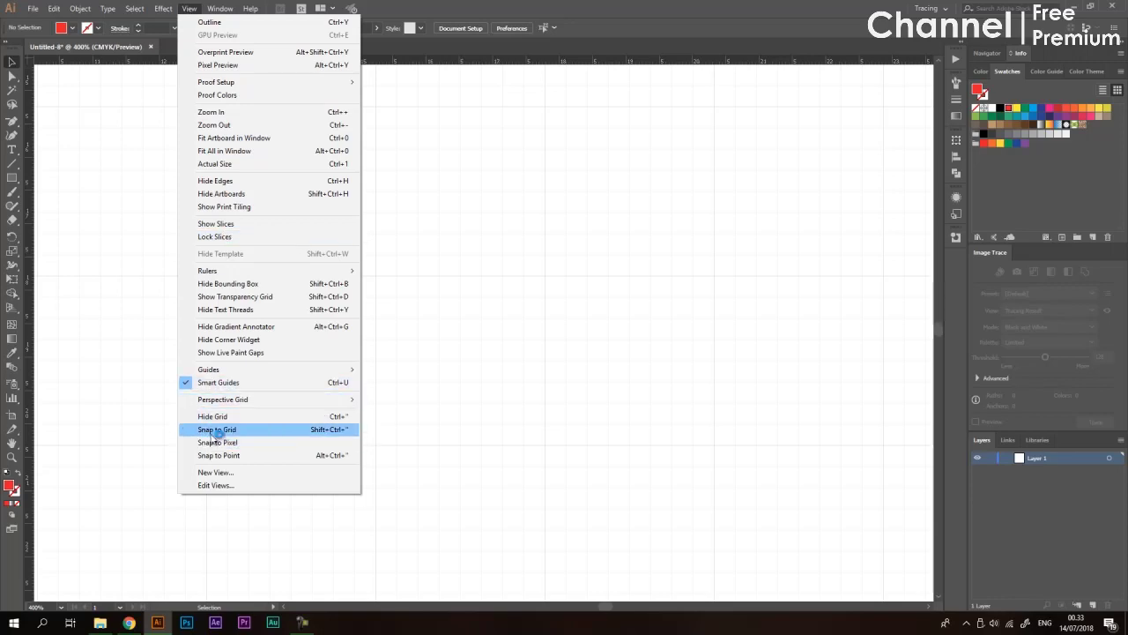
click(297, 428)
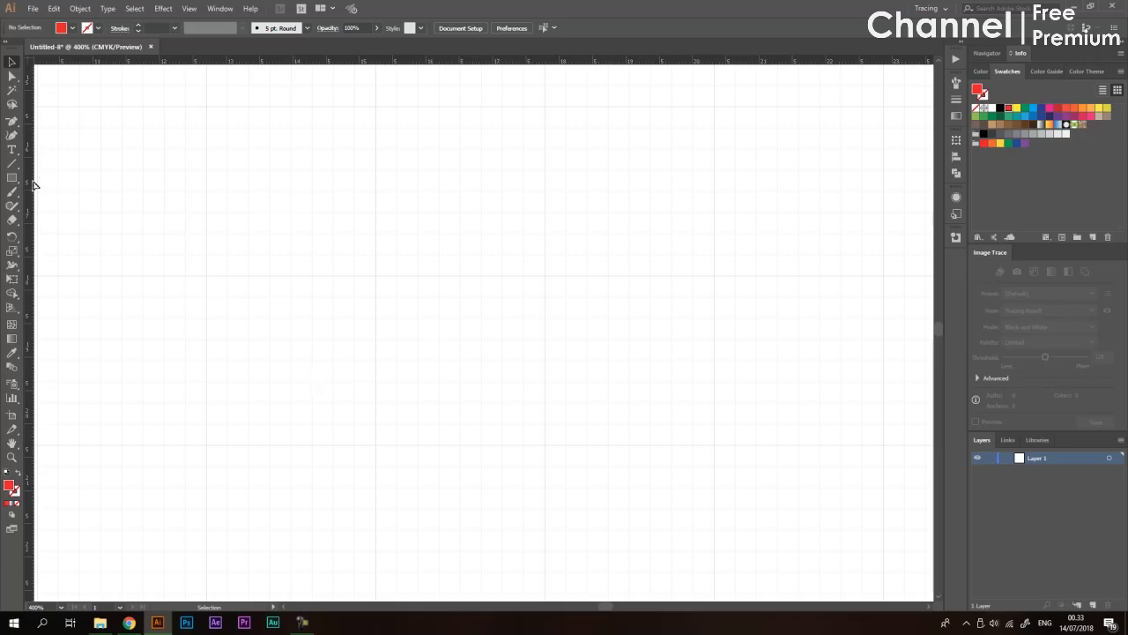
- Draw a row of six grid-snapped red rectangles about 1.59 cm tall: a square, a narrower block, three 0.32 cm bars and a 0.64 cm bar
drag(12, 178, 70, 178)
drag(375, 212, 482, 318)
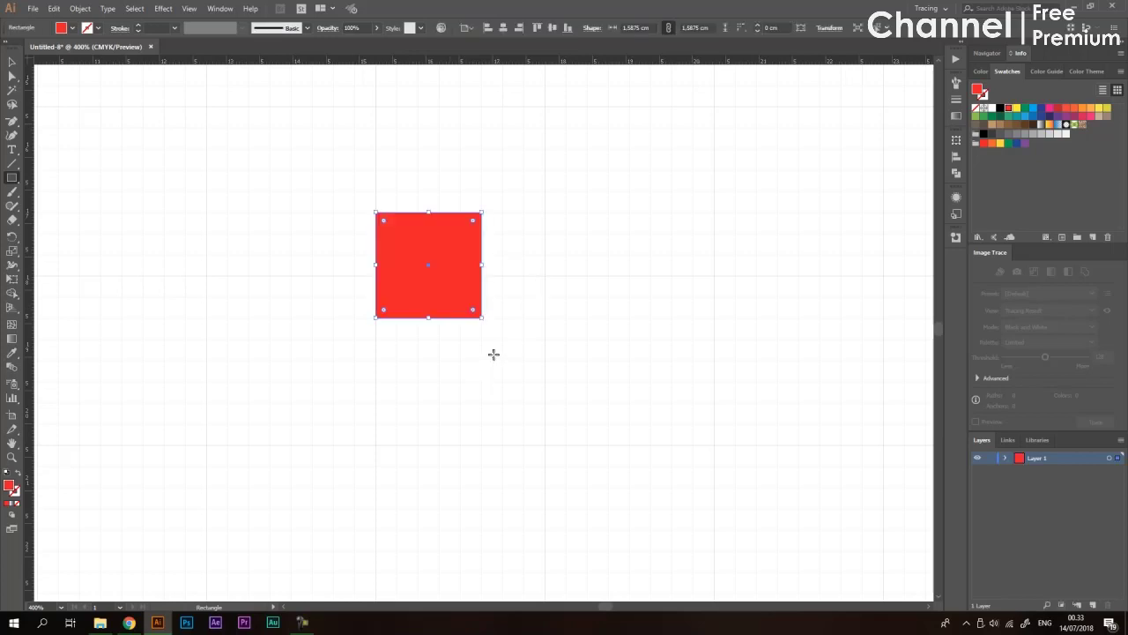
mouse_move(564, 213)
mouse_down()
mouse_move(504, 318)
mouse_move(605, 281)
mouse_move(608, 320)
mouse_up()
drag(629, 212, 653, 320)
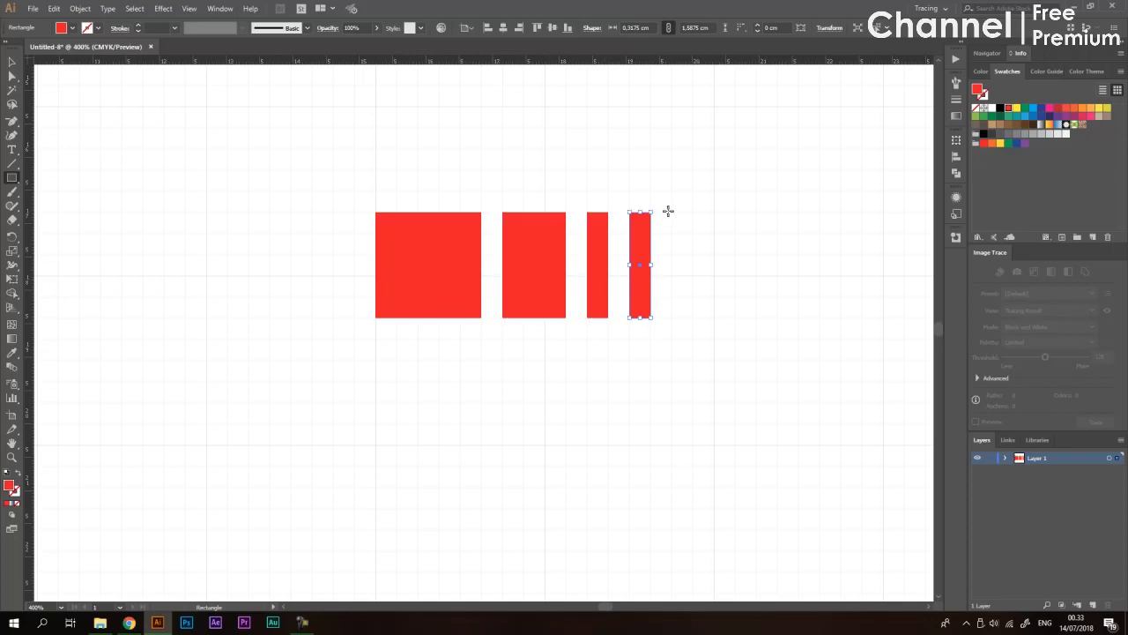
drag(671, 213, 693, 319)
drag(312, 213, 355, 318)
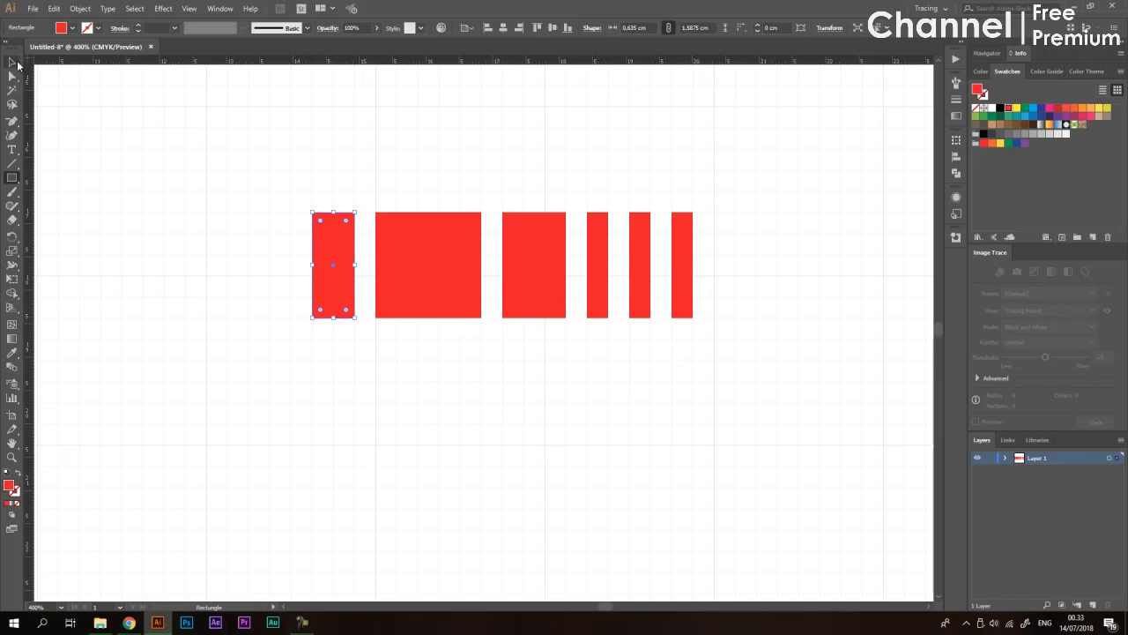
- Hide the document grid behind the row of red rectangles and deselect the leftmost one
click(11, 62)
click(188, 9)
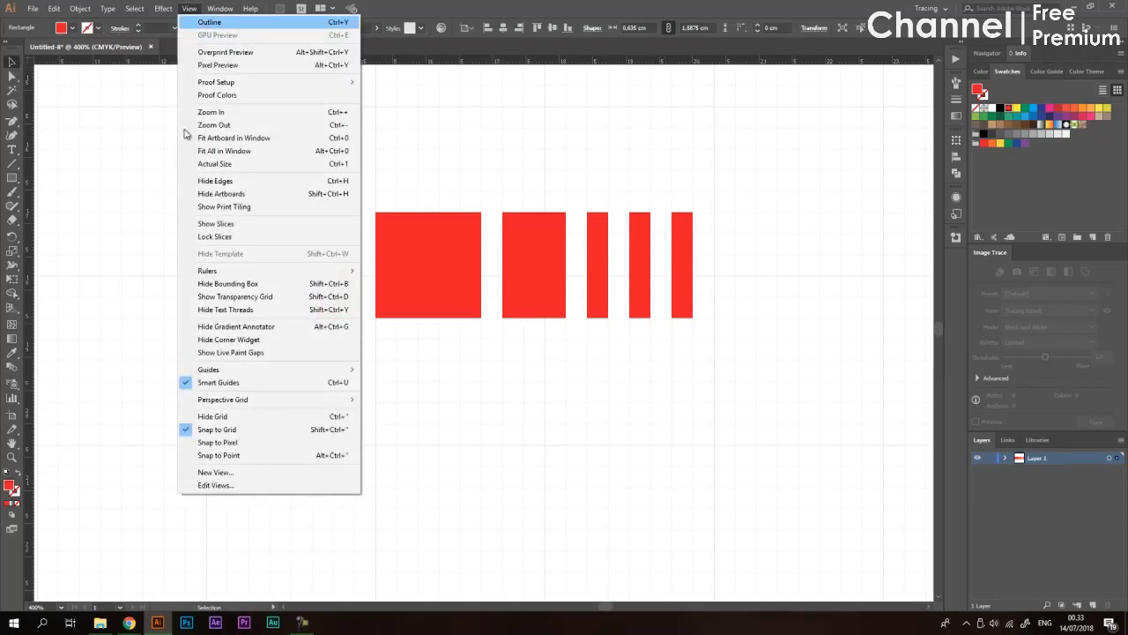
click(481, 5)
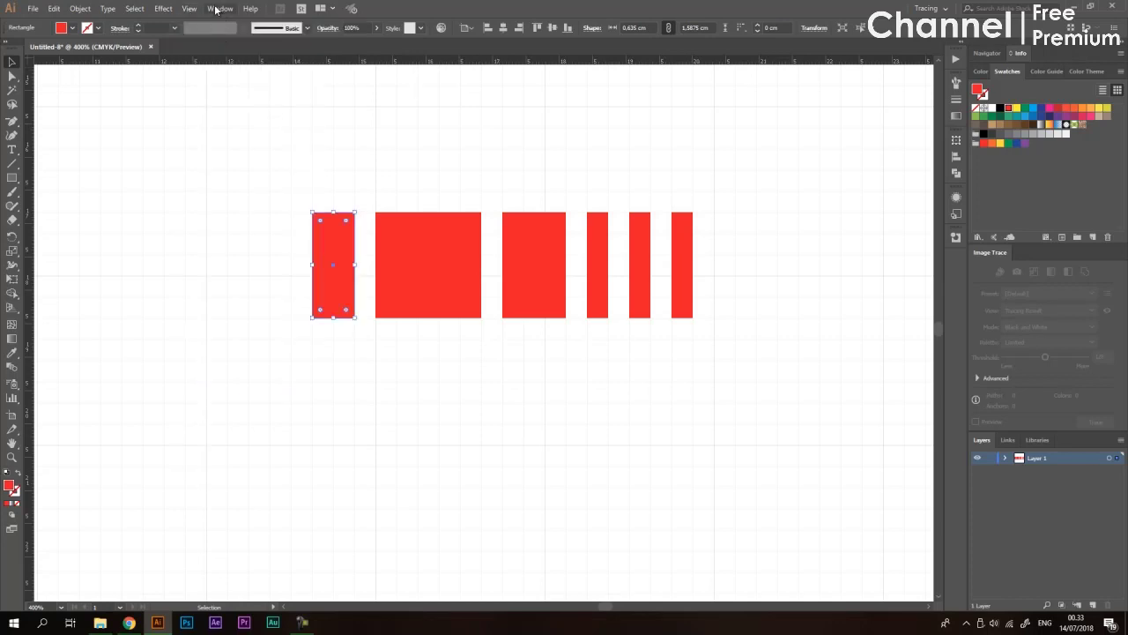
click(189, 9)
key(Left)
key(Left)
key(Right)
key(Right)
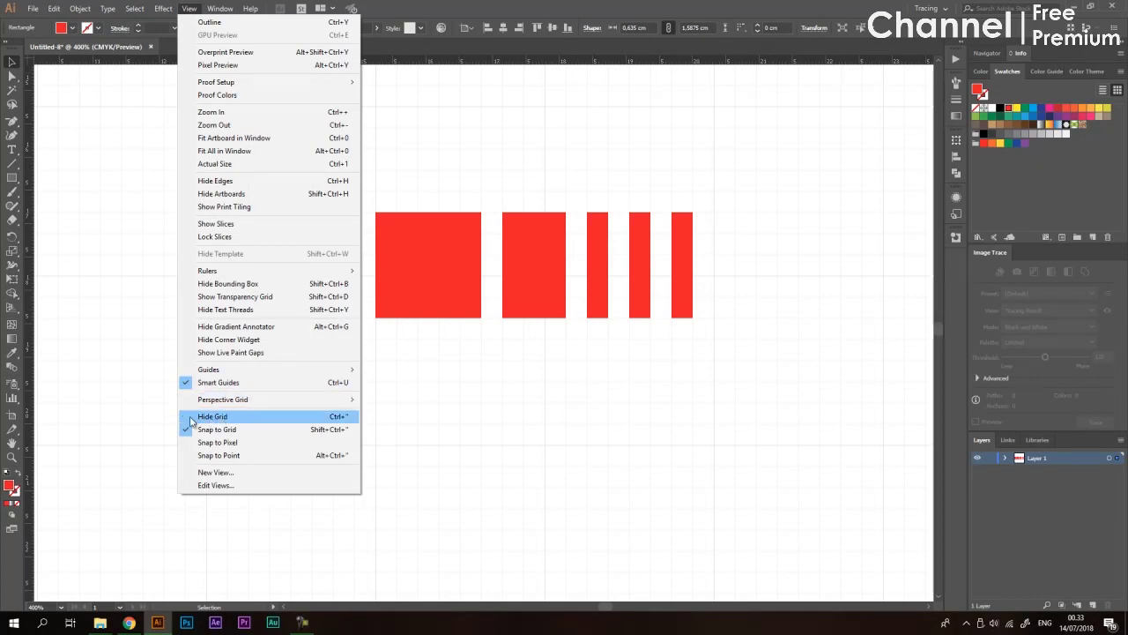
click(219, 419)
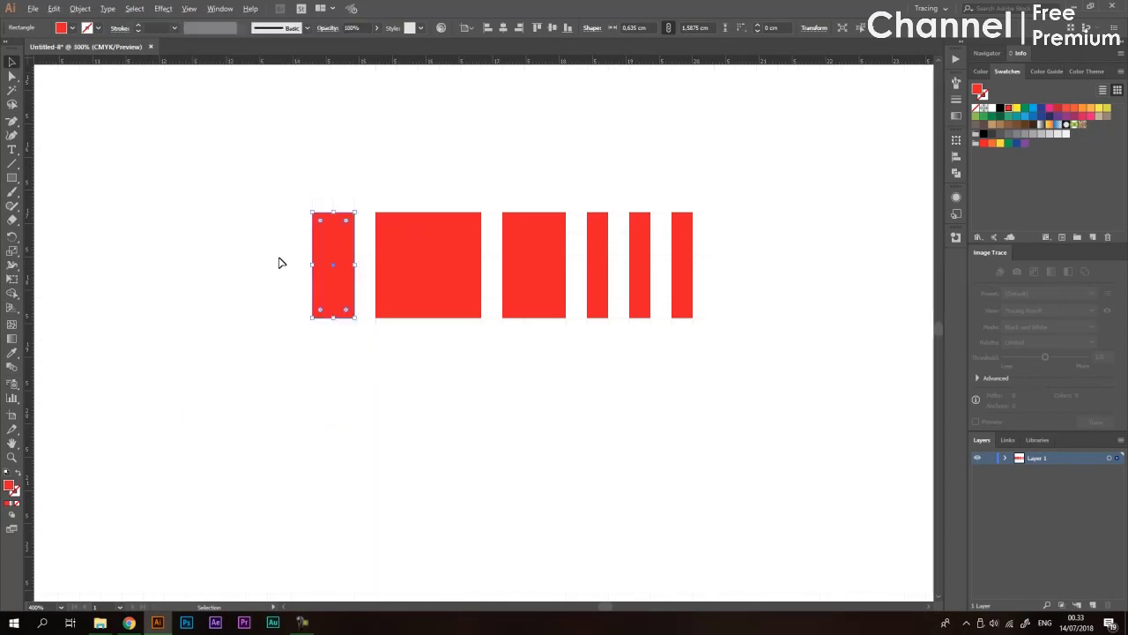
scroll(279, 259, down, 1)
click(390, 167)
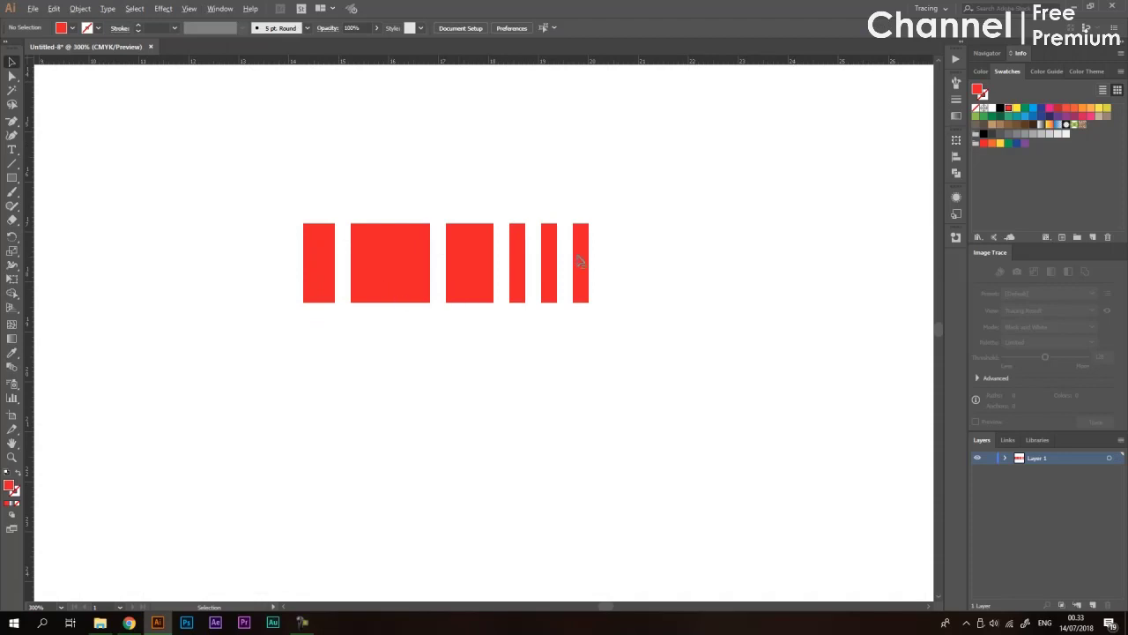
- Show the document grid again behind the row of red rectangles
scroll(425, 187, up, 1)
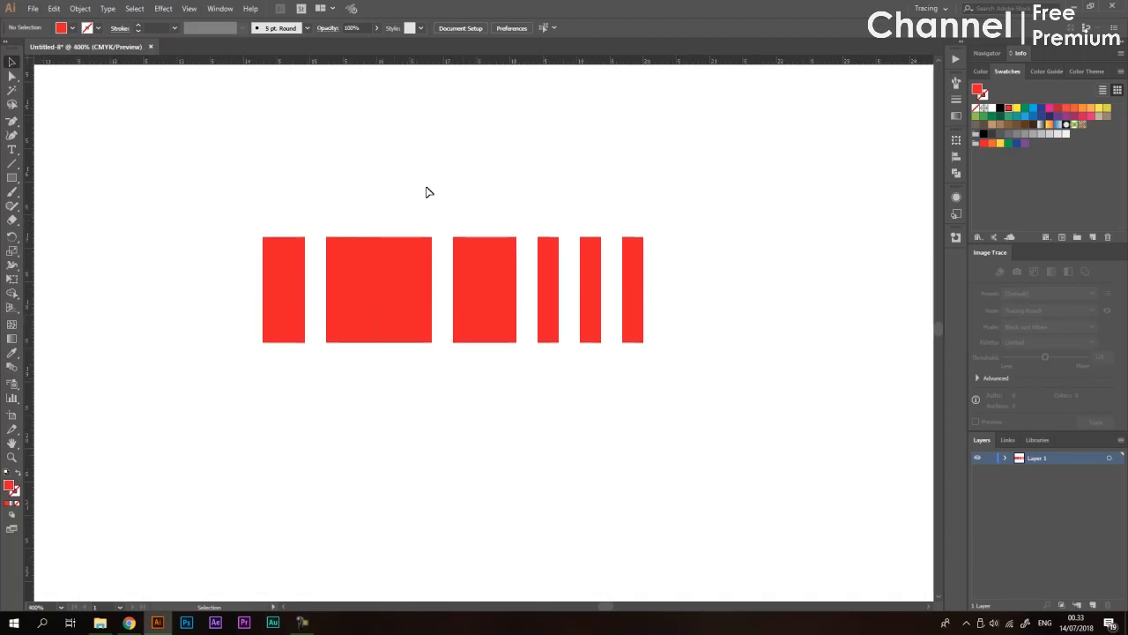
click(189, 7)
click(243, 419)
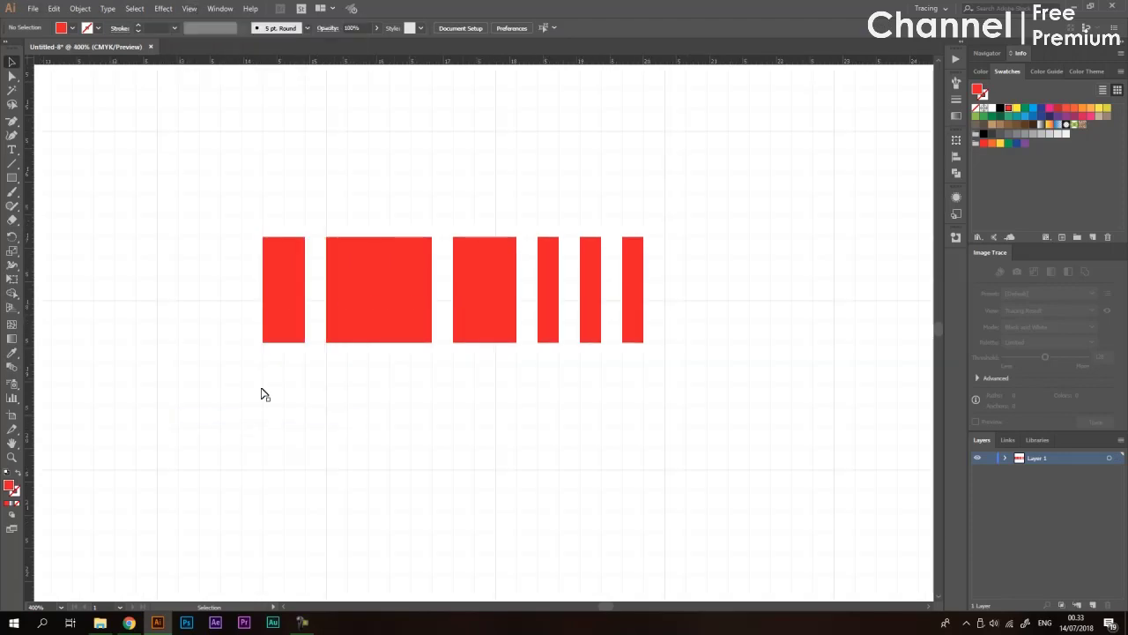
click(185, 9)
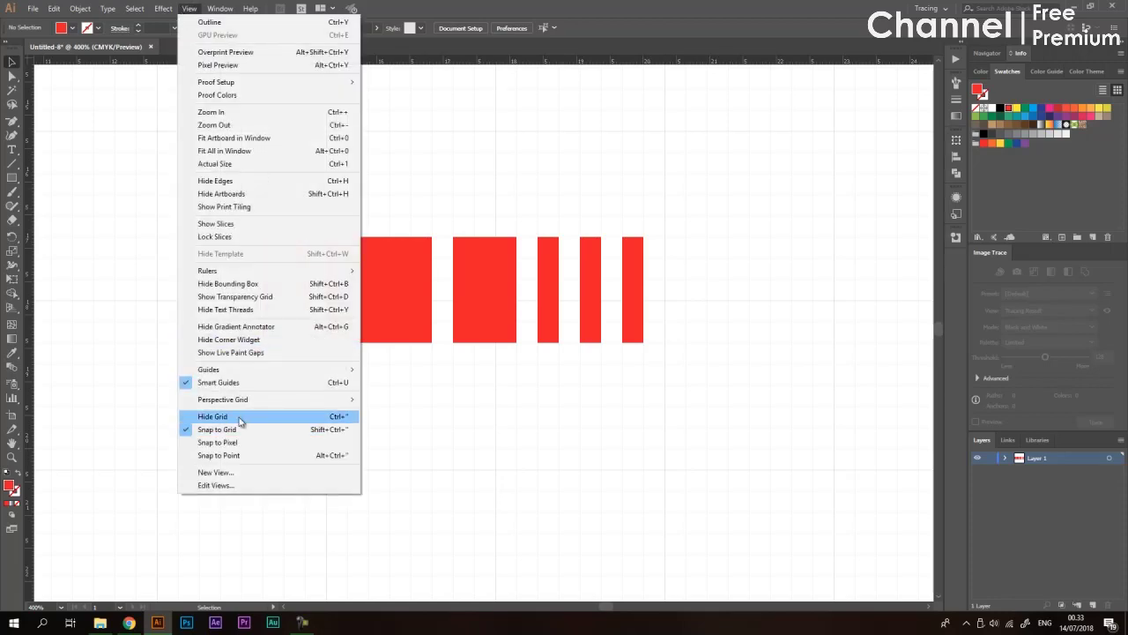
click(590, 194)
- Build a block letter C above the row from three grid-snapped red rectangles, with a 0.32 cm wide, 1.27 cm tall stem and two horizontal arms
key(ctrl+minus)
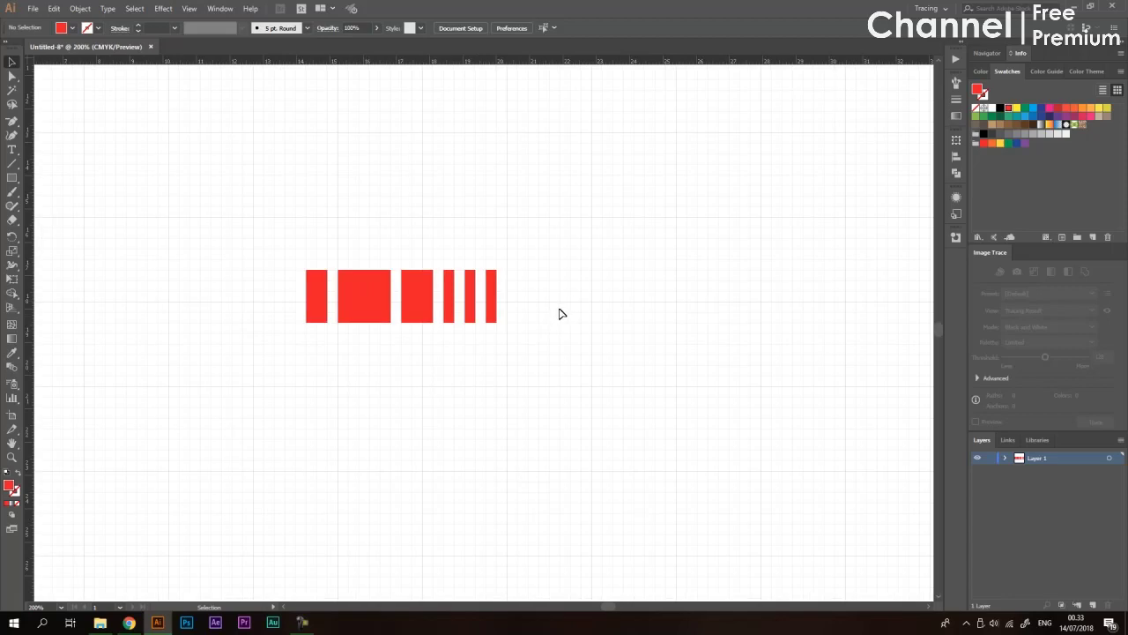
alt+scroll(453, 234, down, 3)
alt+scroll(461, 241, up, 4)
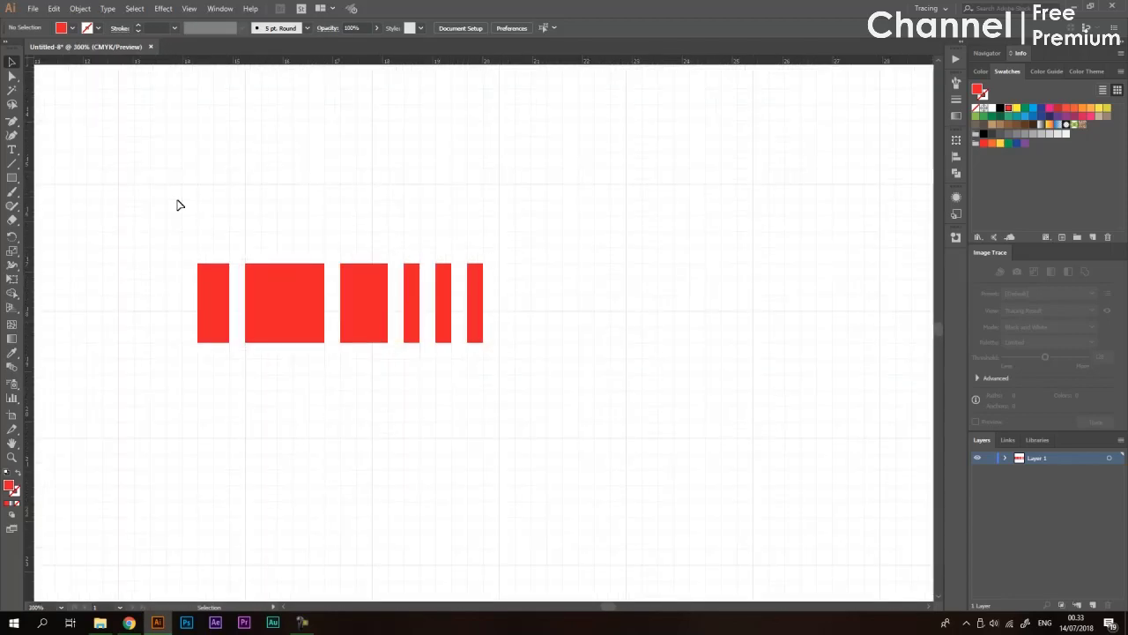
scroll(115, 194, left, 2)
click(13, 178)
alt+scroll(348, 134, up, 1)
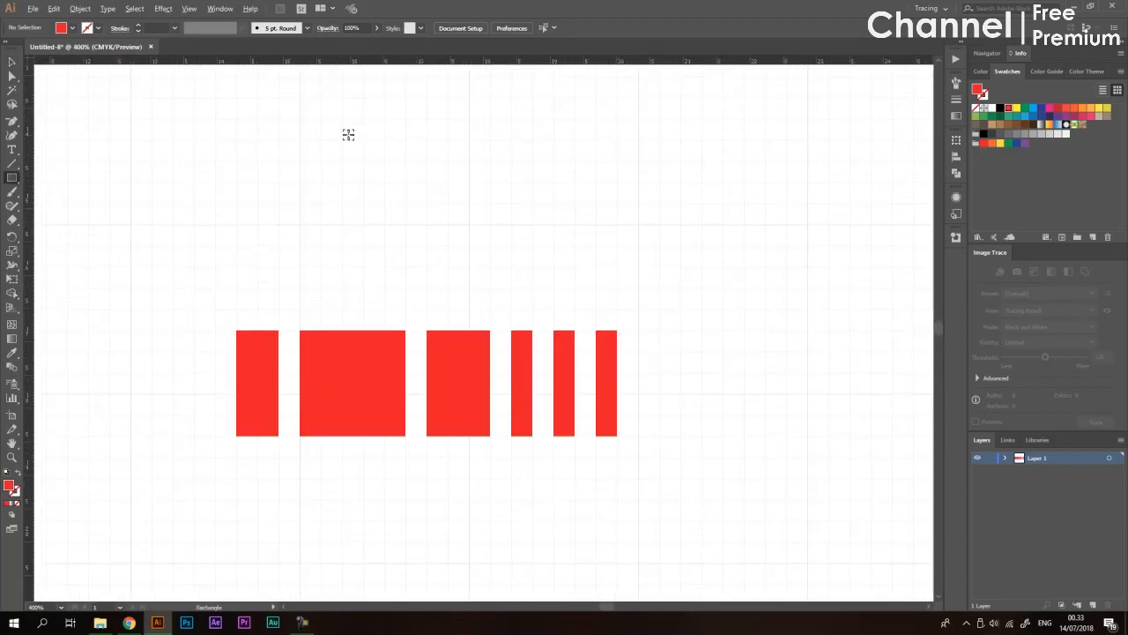
drag(299, 138, 322, 224)
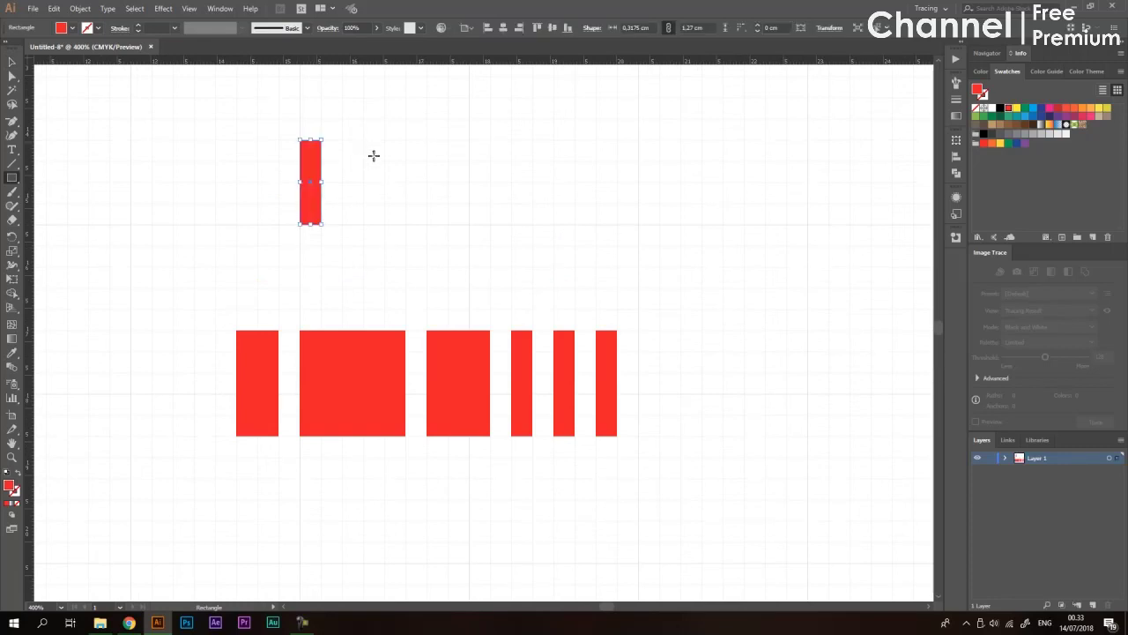
drag(300, 139, 365, 161)
drag(365, 224, 299, 203)
- Add a block I and two block Ls beside the C, with grid-snapped stems 0.32 cm wide and 1.27 cm tall
drag(386, 141, 408, 223)
drag(426, 140, 447, 225)
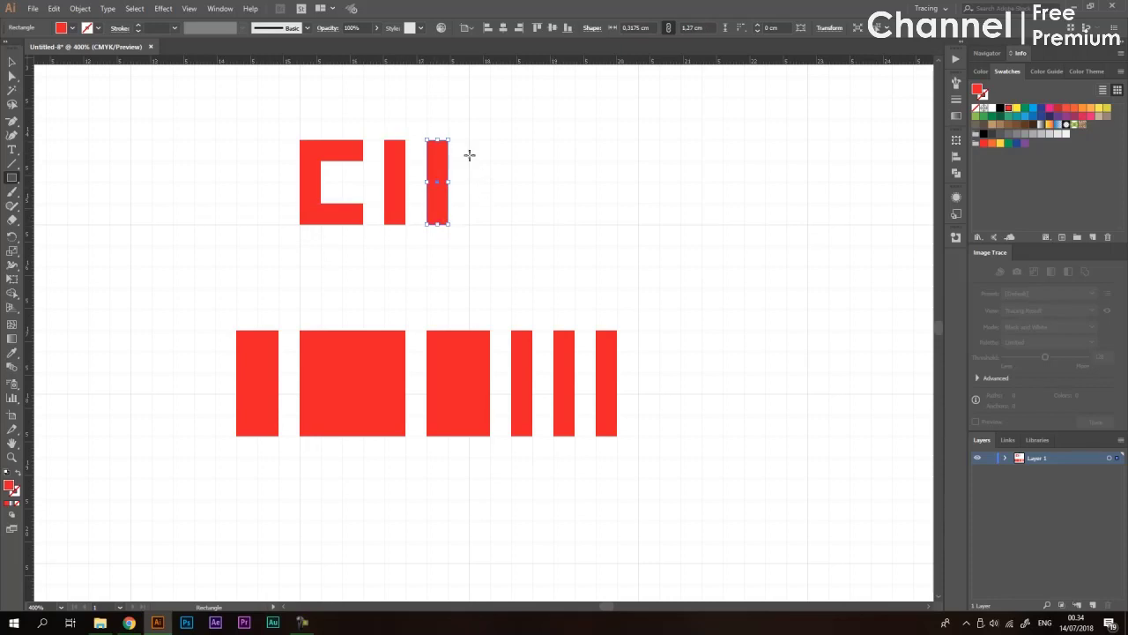
drag(469, 139, 490, 224)
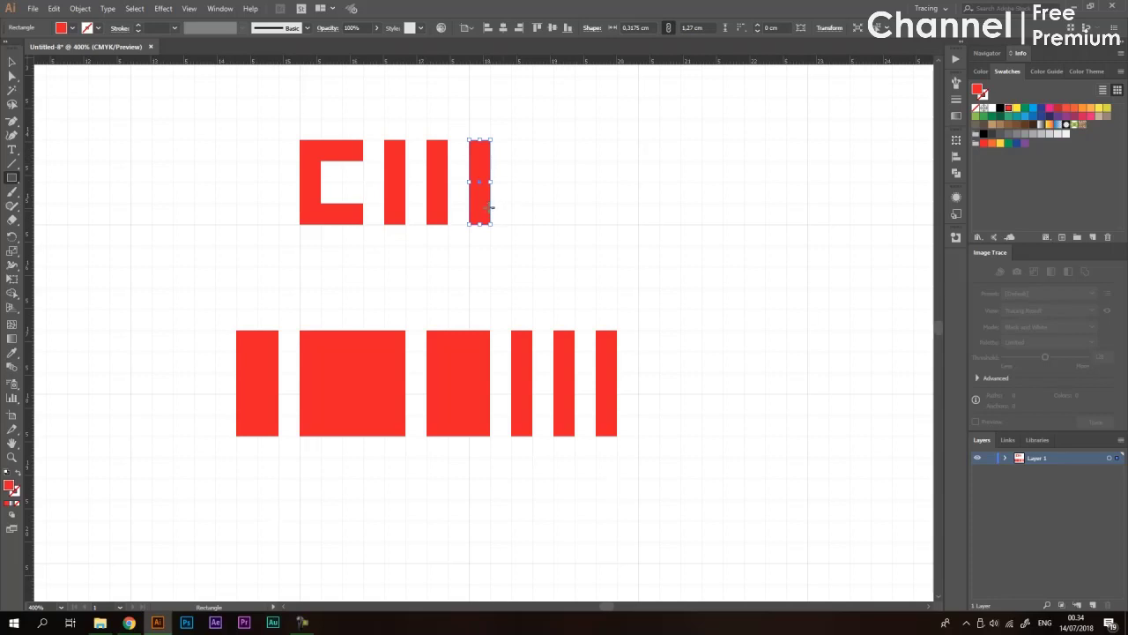
drag(489, 202, 508, 174)
key(v)
- Draw a final I-shaped bar, as tall as the other letters, to complete the word CILLI and deselect it
click(12, 178)
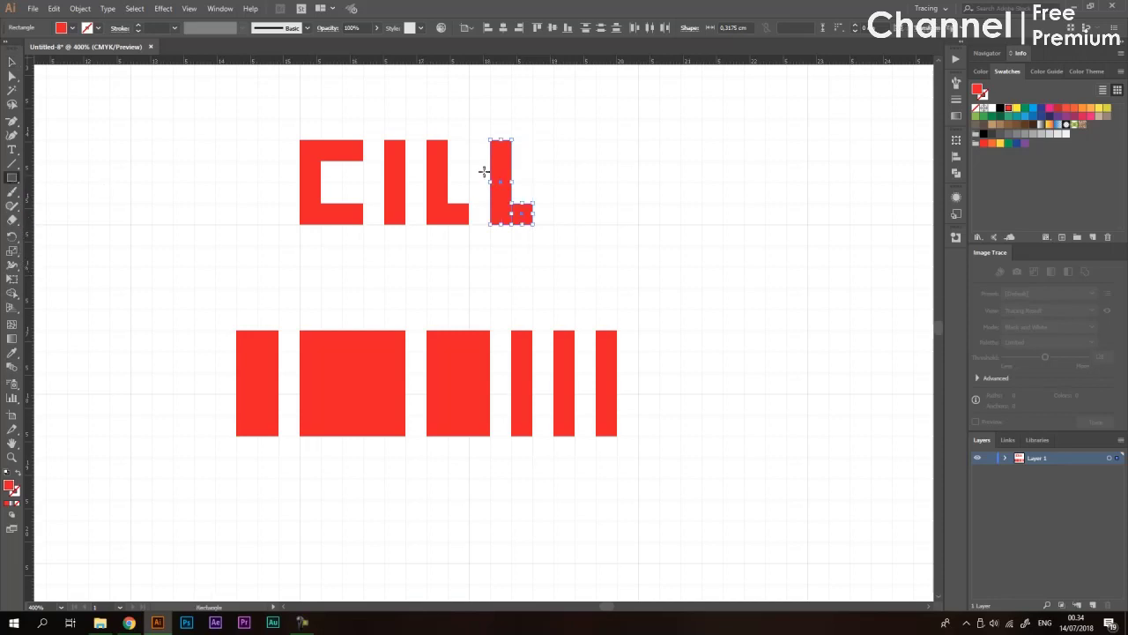
drag(550, 141, 574, 224)
key(v)
click(544, 247)
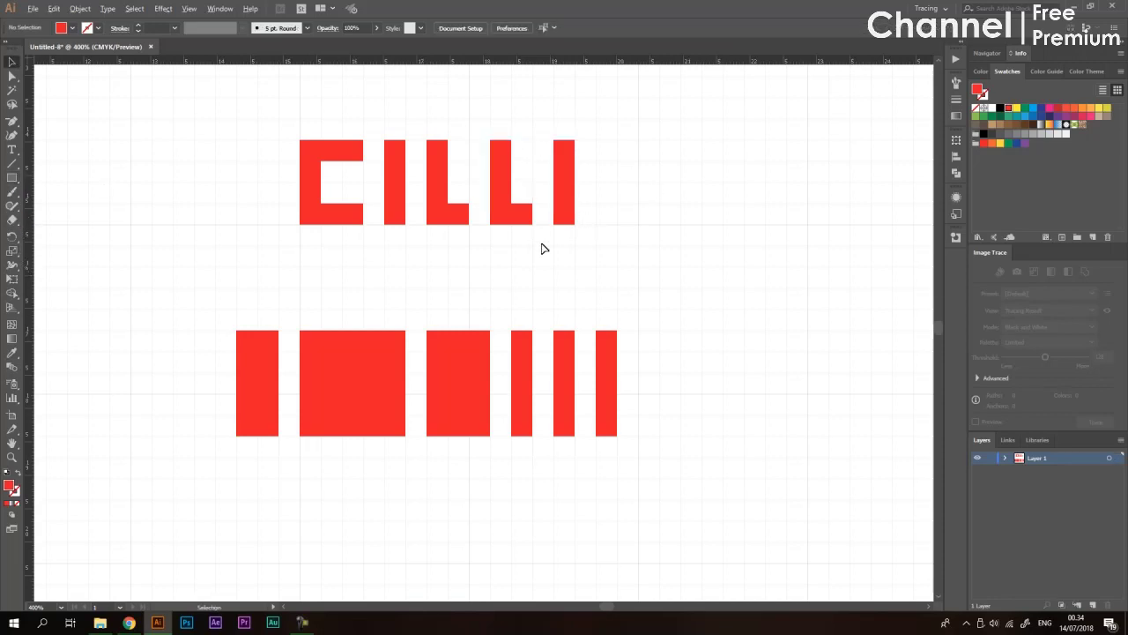
- Examine how the CILLI letters and the row of rectangles align with the grid, both up close and across the whole artboard
scroll(547, 250, down, 3)
scroll(569, 217, up, 4)
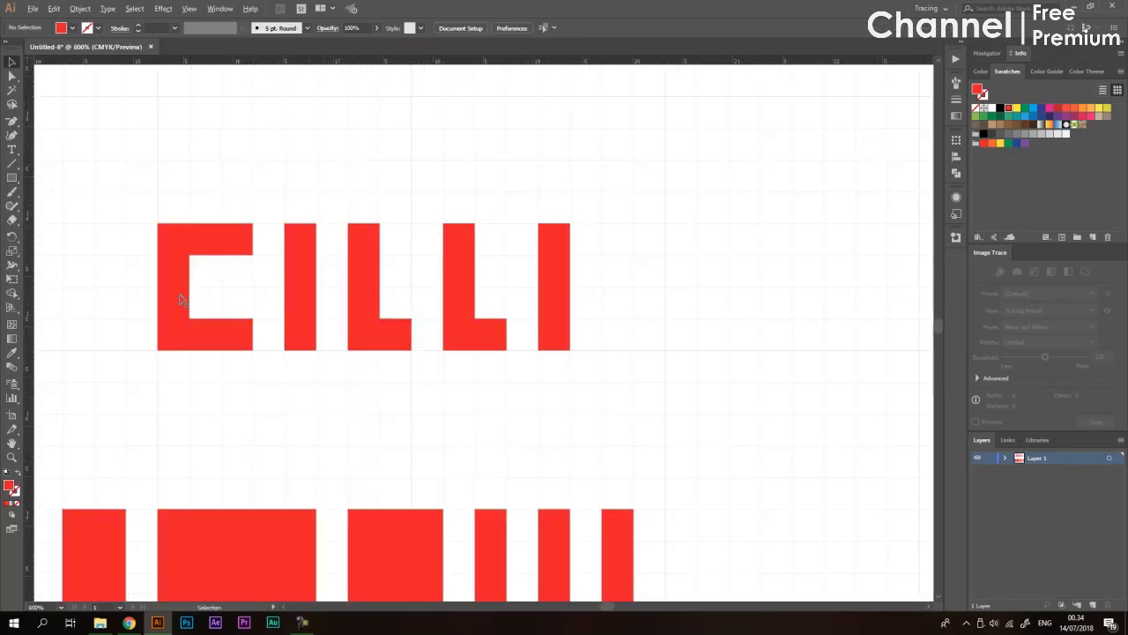
scroll(238, 317, up, 1)
scroll(190, 313, up, 1)
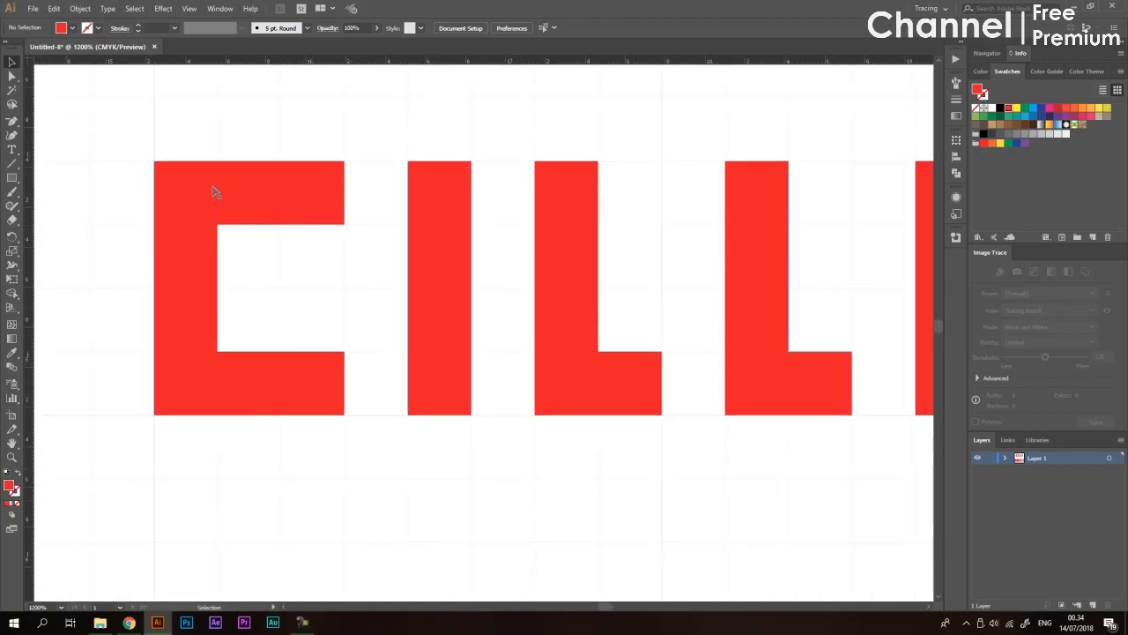
scroll(174, 205, down, 2)
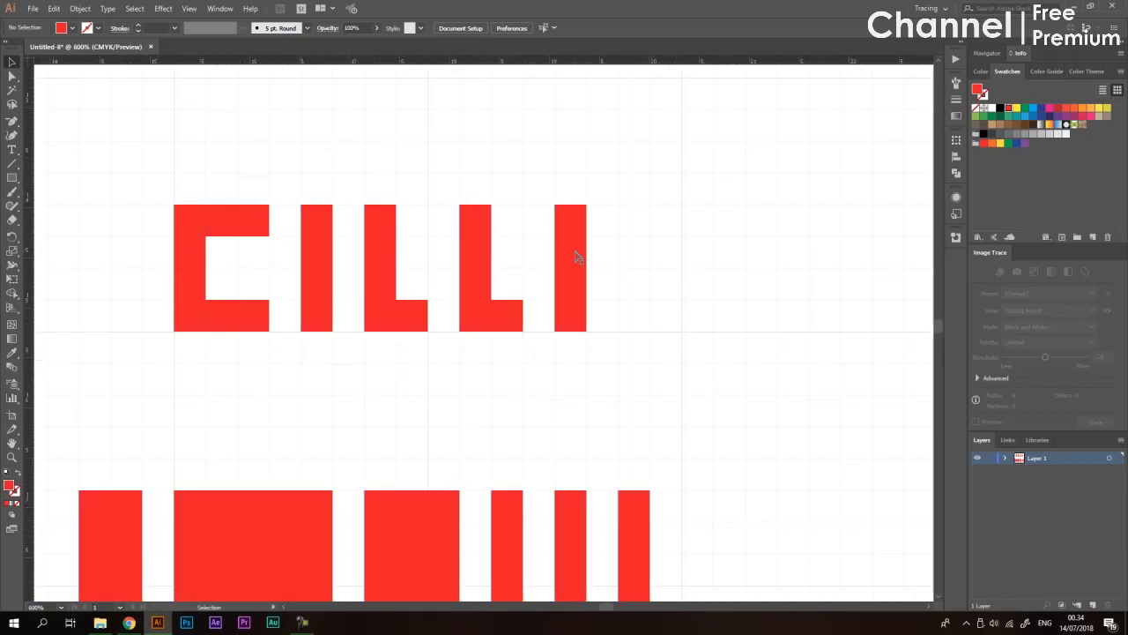
scroll(578, 256, down, 2)
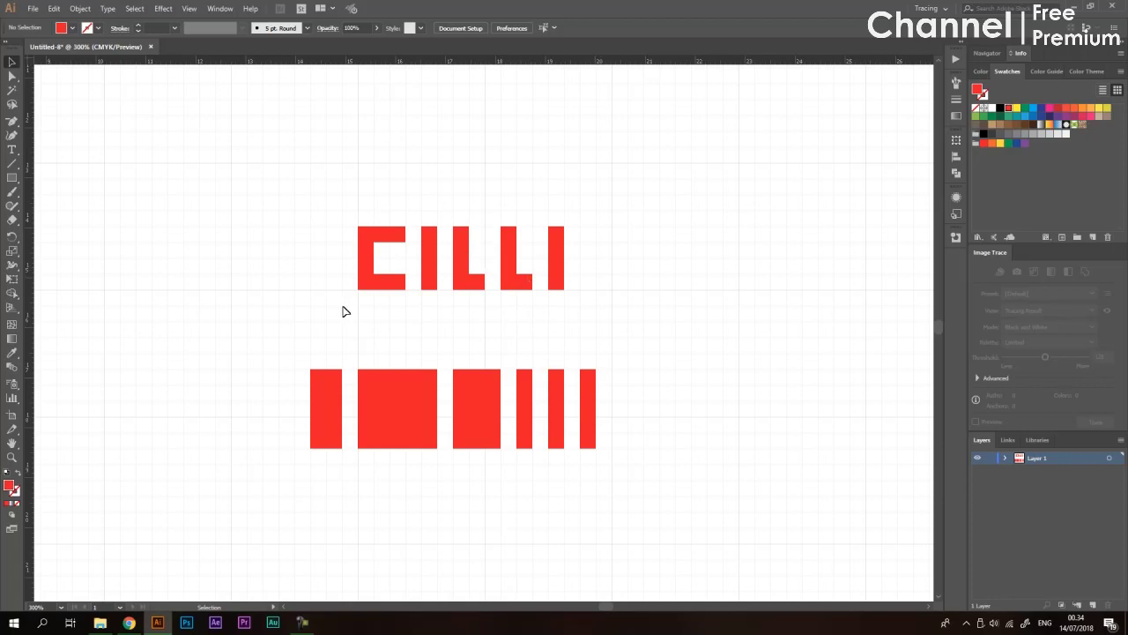
scroll(511, 322, down, 2)
scroll(473, 261, down, 1)
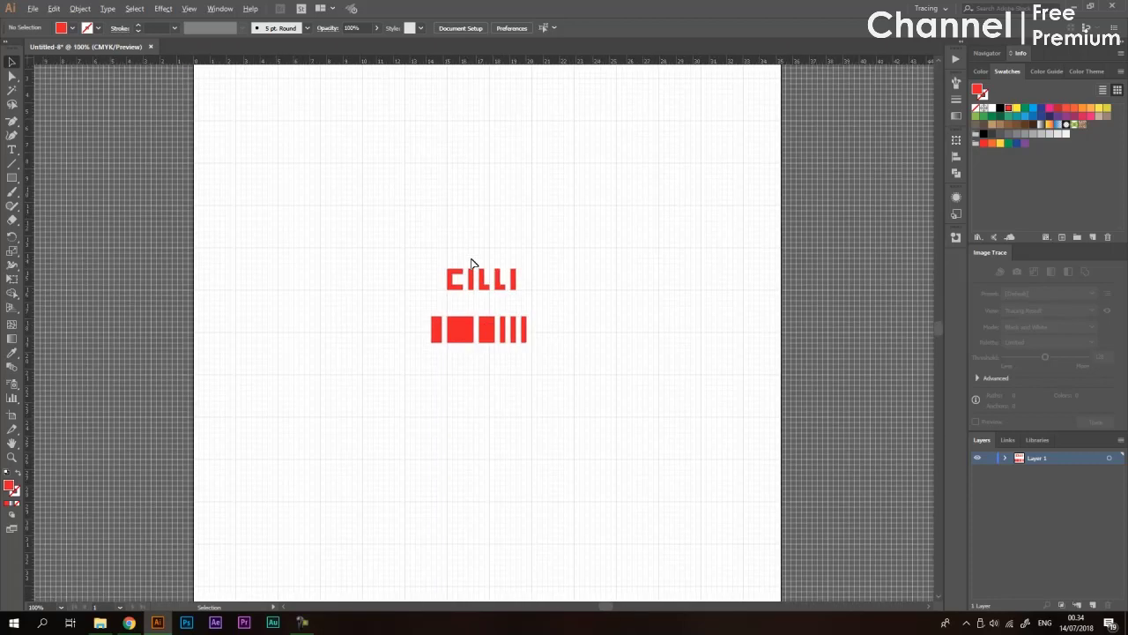
scroll(536, 276, up, 2)
scroll(520, 291, up, 1)
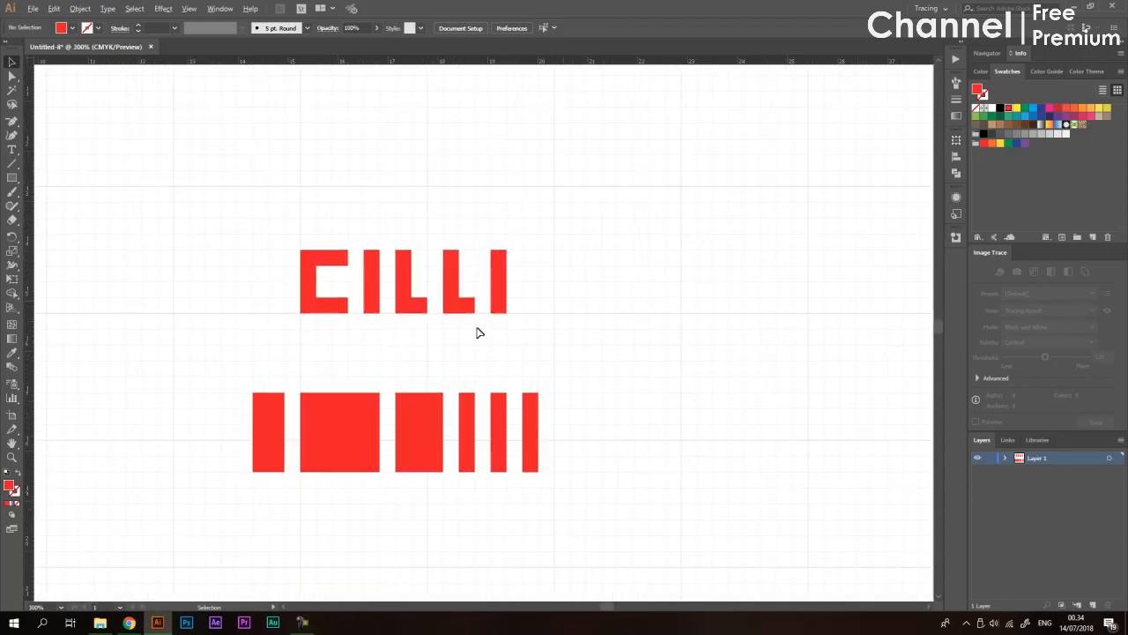